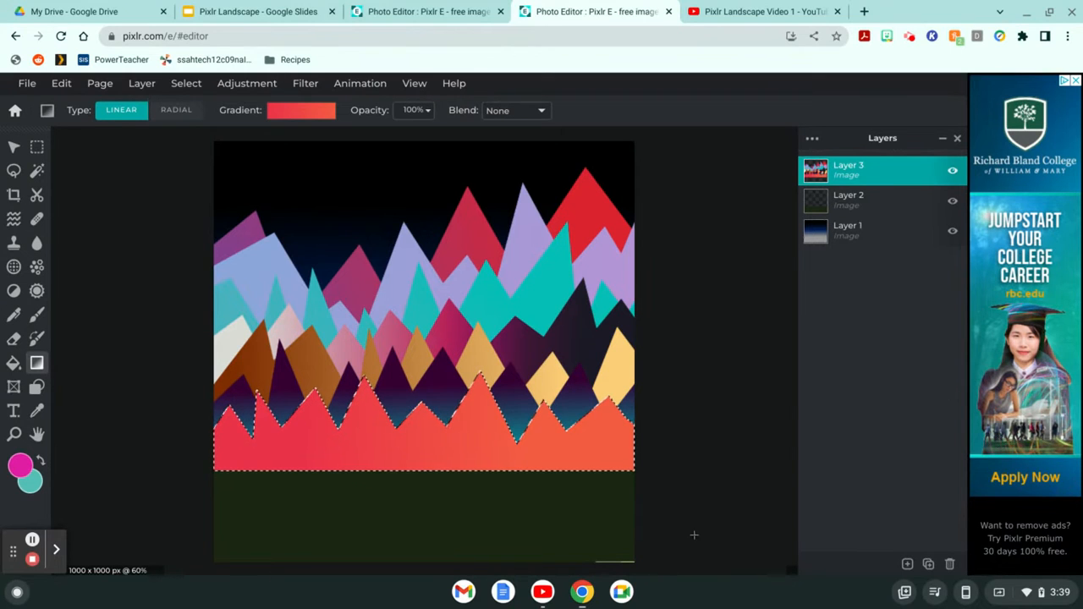
# Step: Add a new empty layer, Layer 4, above Layer 3 in the layer stack
pyautogui.click(907, 563)
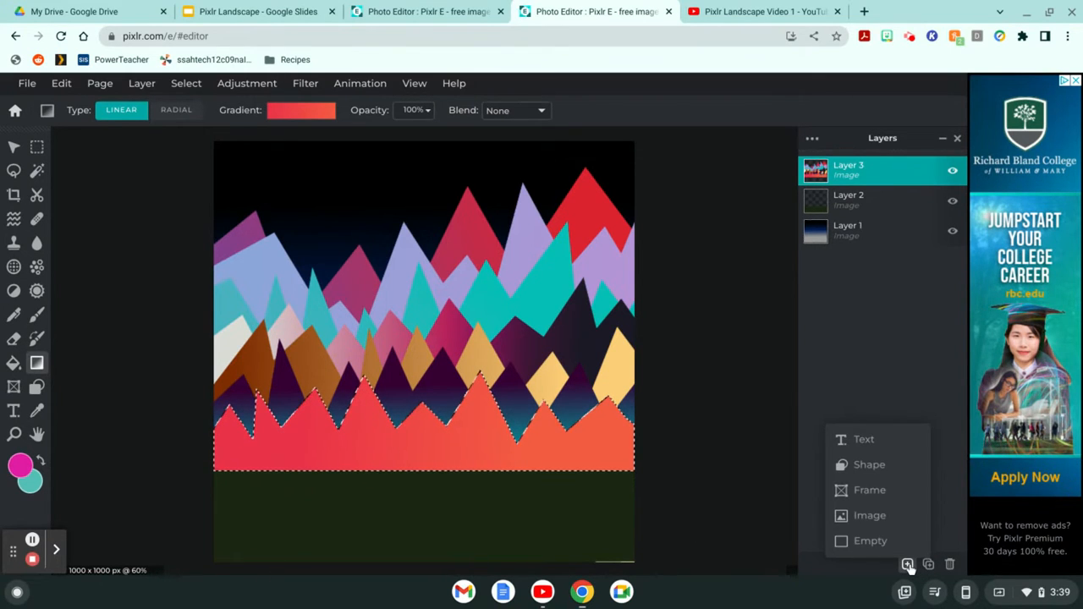
pyautogui.click(908, 564)
pyautogui.click(422, 312)
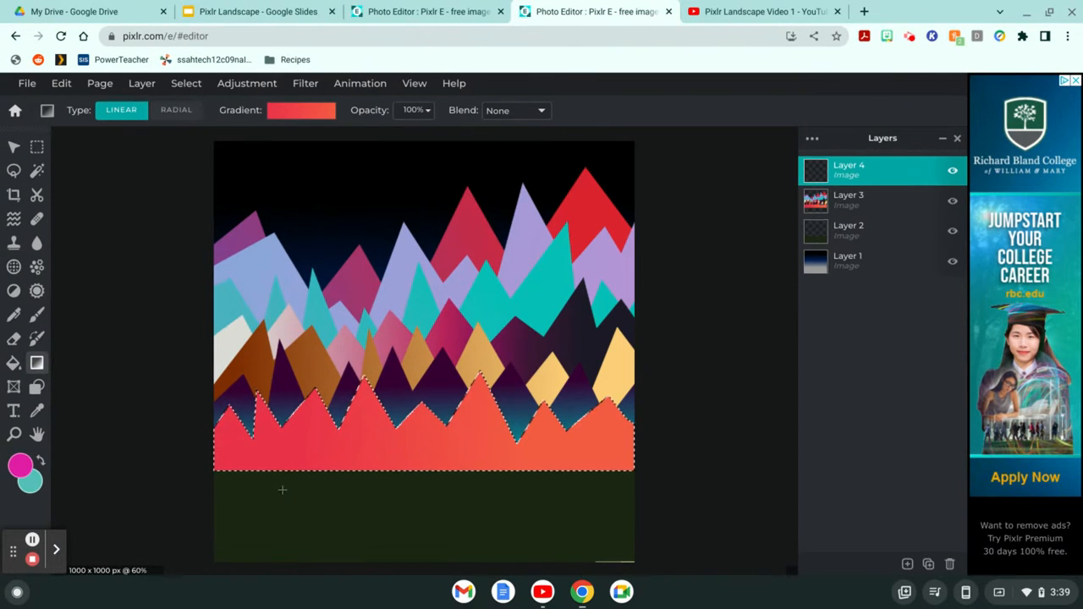
# Step: Set the Shape tool to Custom type with the triangle shape
pyautogui.click(36, 390)
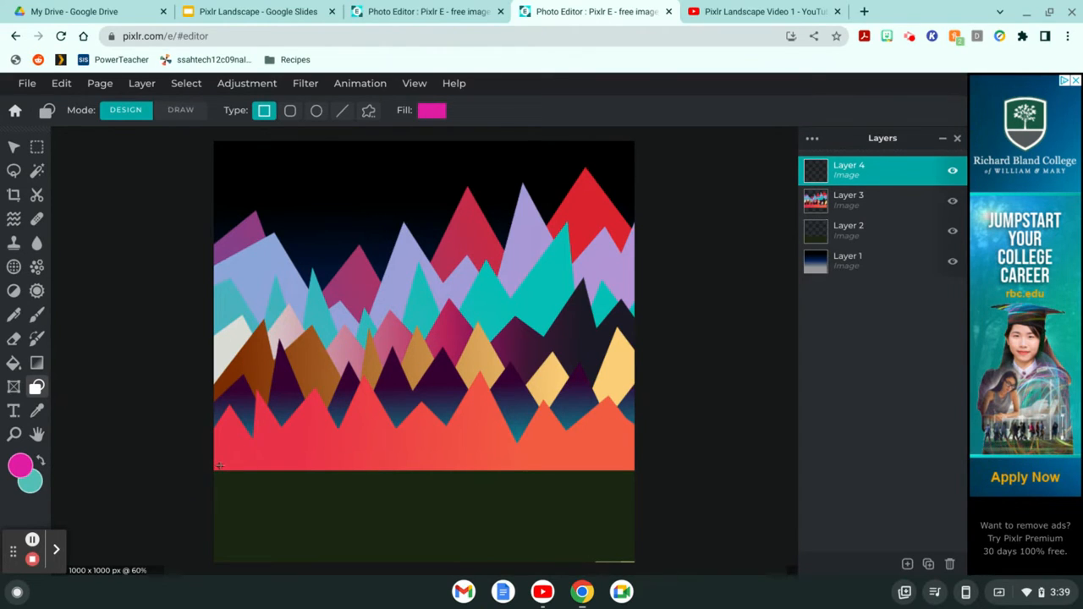
pyautogui.click(368, 112)
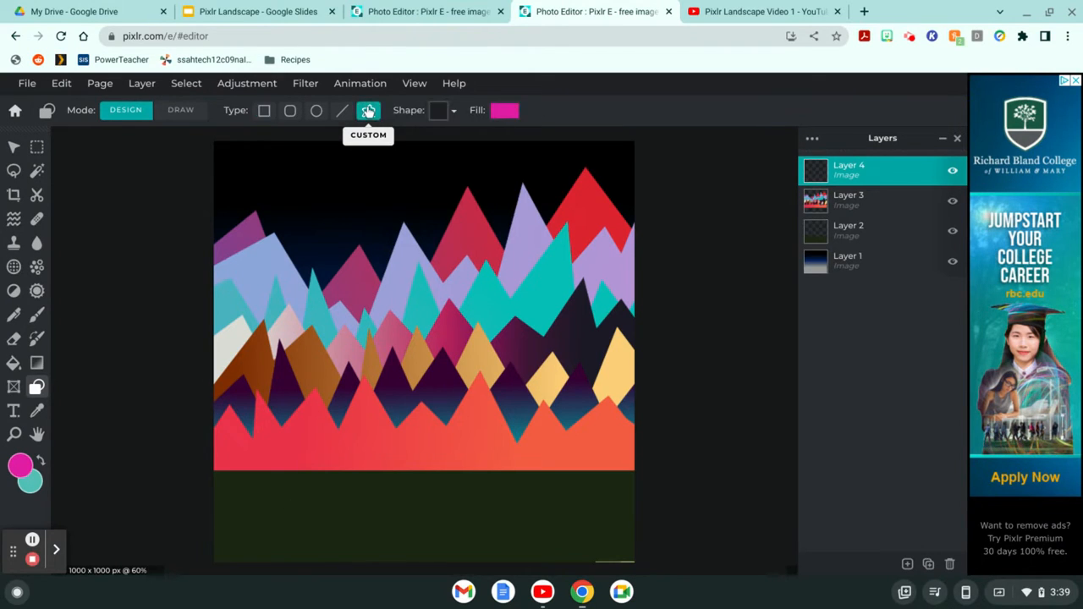
pyautogui.click(452, 112)
pyautogui.scroll(-5, 435, 242)
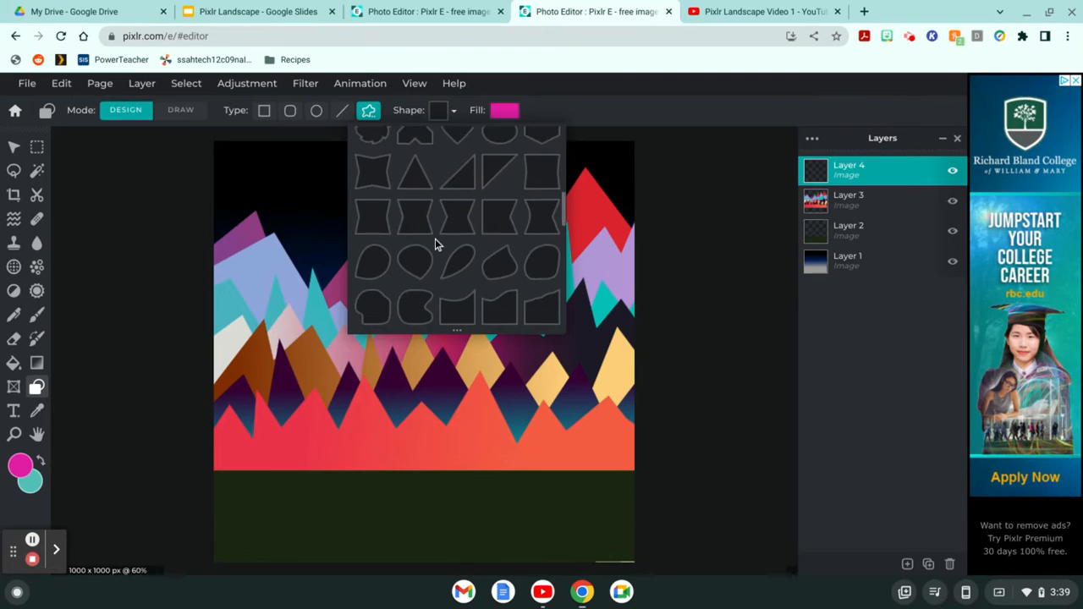
pyautogui.scroll(-1, 435, 240)
pyautogui.scroll(1, 422, 148)
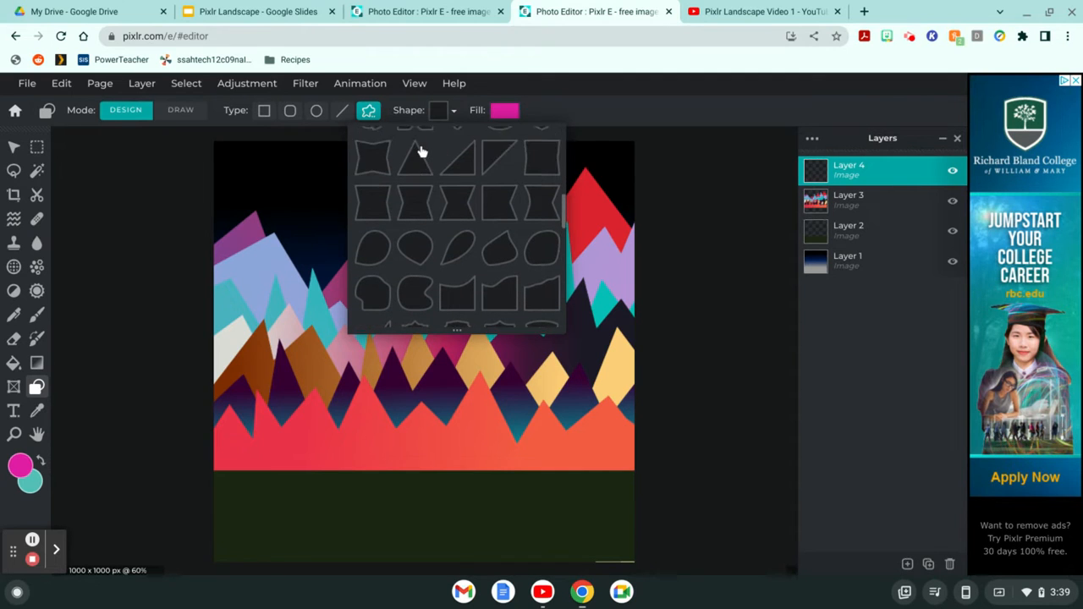
pyautogui.scroll(1, 421, 151)
pyautogui.click(416, 224)
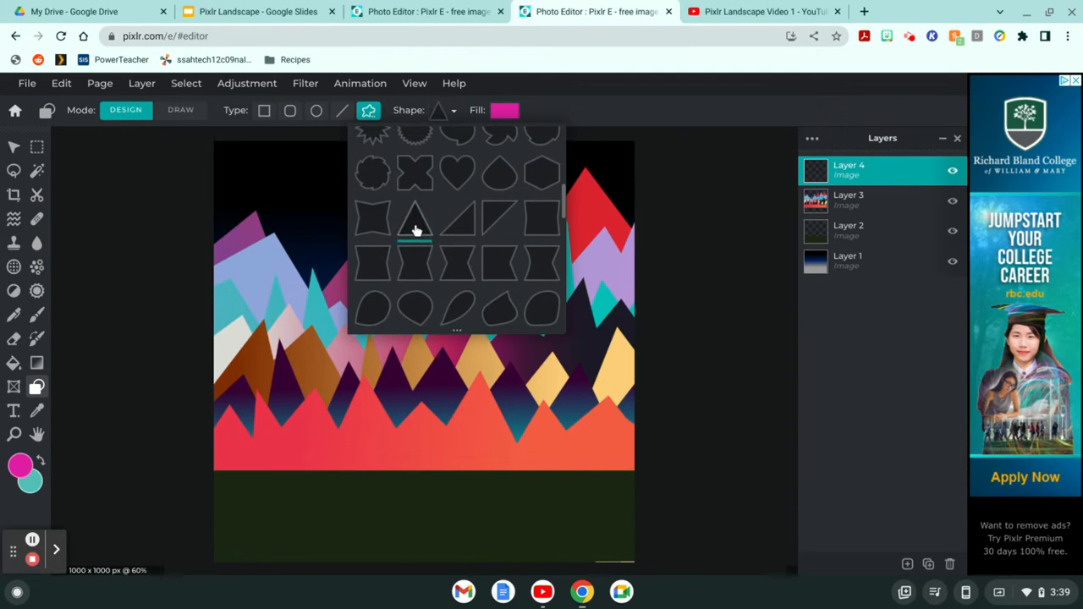
pyautogui.click(499, 116)
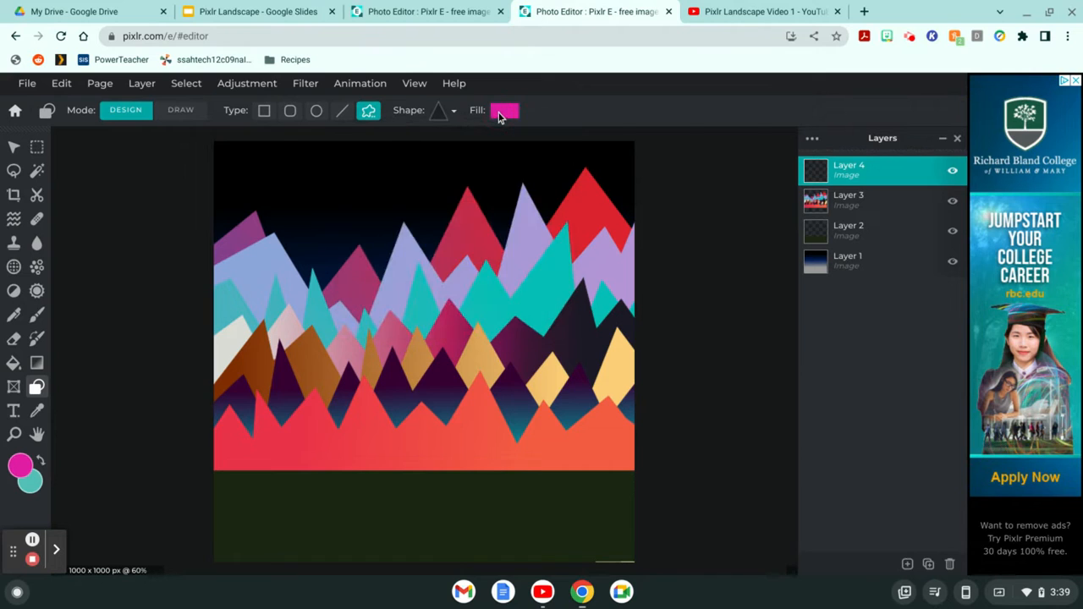
# Step: Make the triangle's fill solid black #000000
pyautogui.click(501, 112)
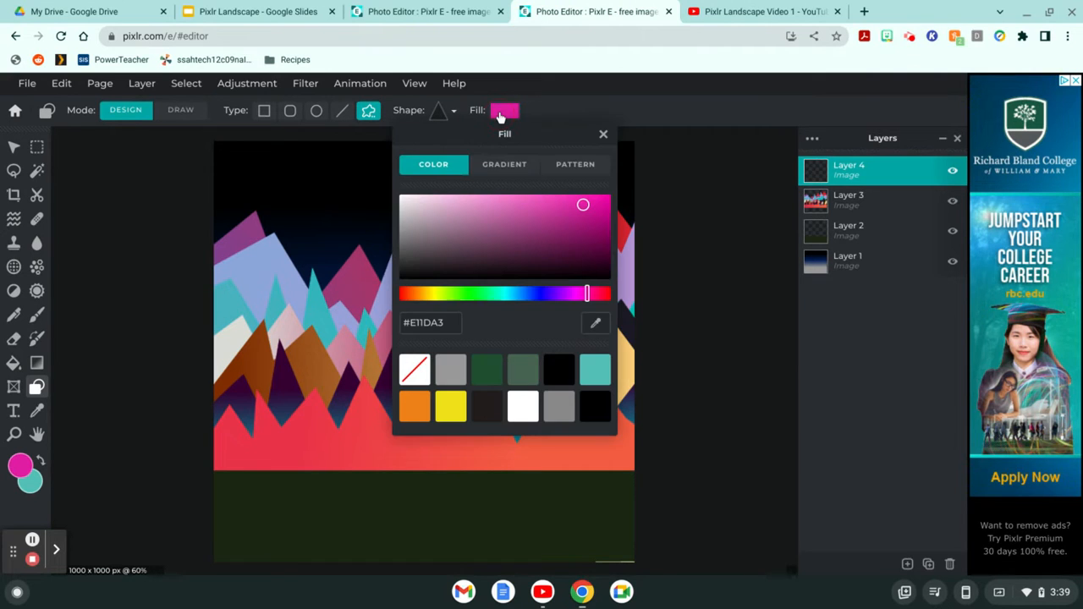
pyautogui.click(553, 381)
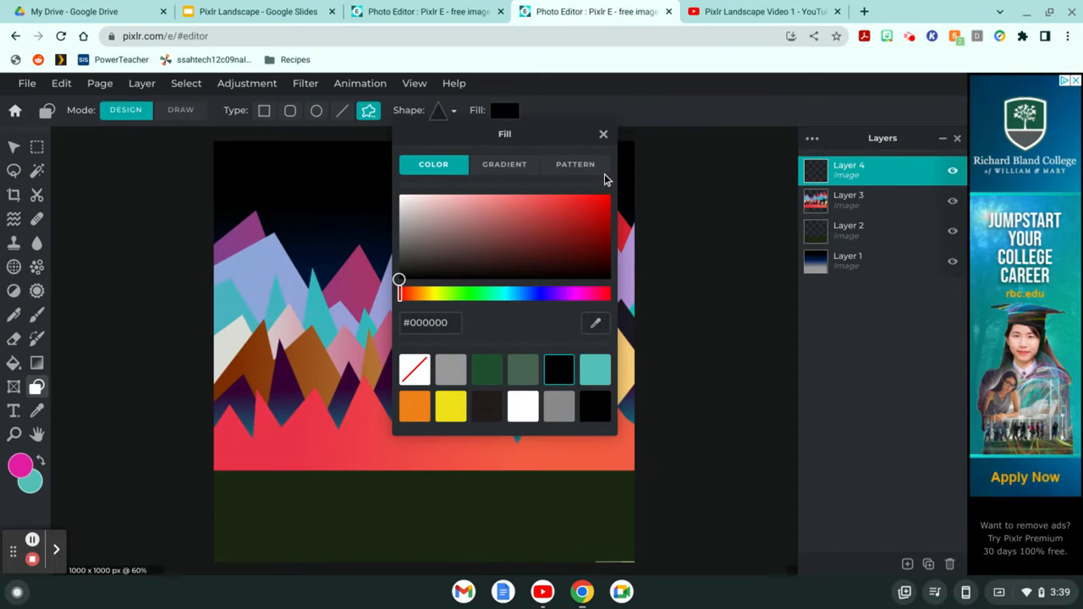
pyautogui.click(603, 133)
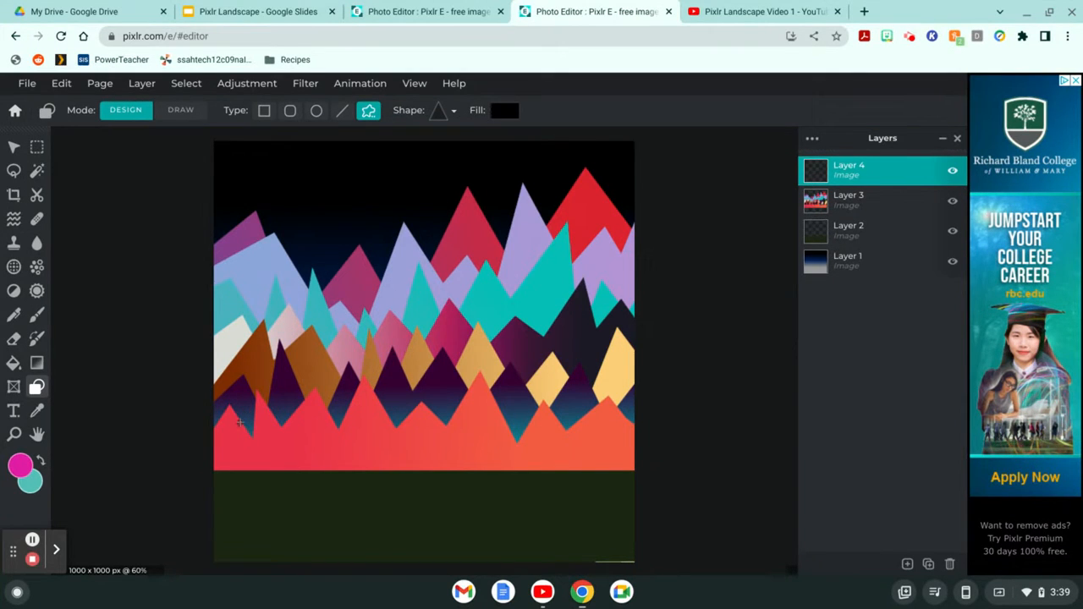
# Step: Stack black triangles at the lower left into a pine-tree silhouette (Shapes 5–8)
pyautogui.moveTo(249, 407); pyautogui.dragTo(230, 446)
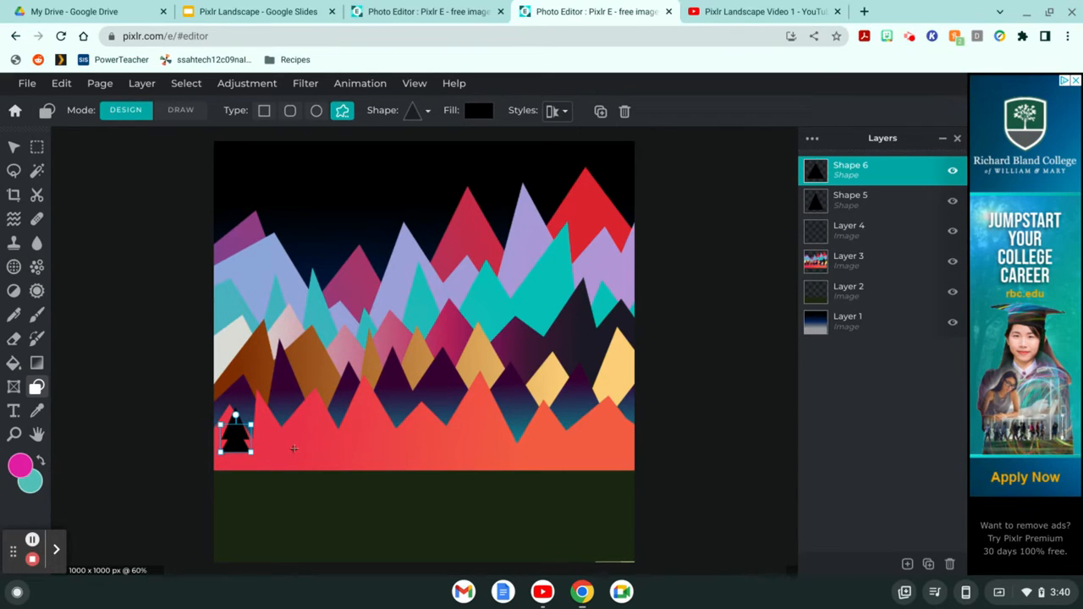
pyautogui.moveTo(301, 432)
pyautogui.mouseDown()
pyautogui.moveTo(270, 461)
pyautogui.moveTo(234, 460)
pyautogui.mouseUp()
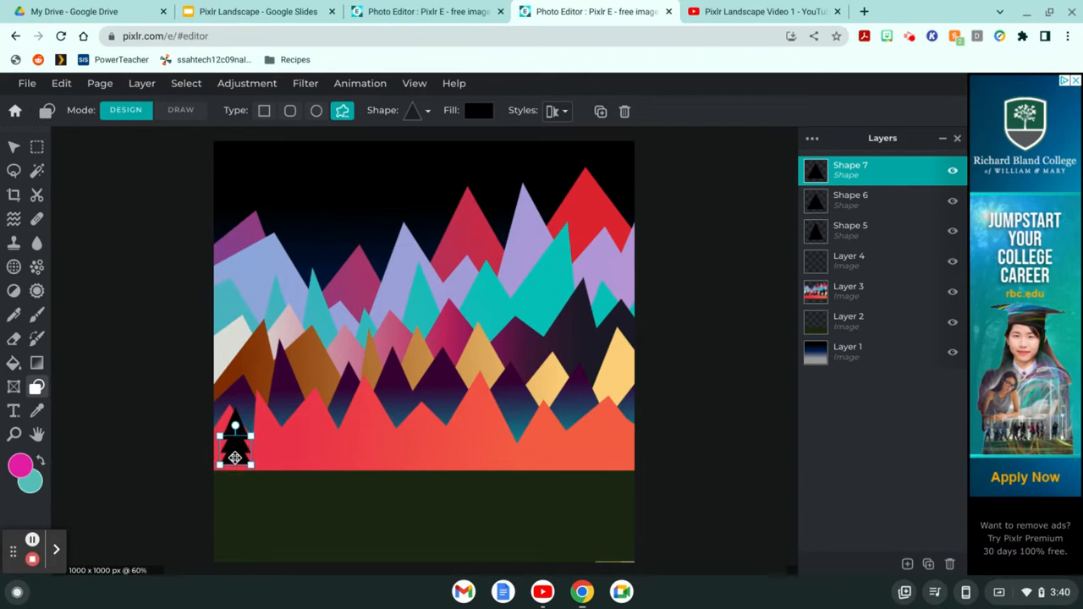
pyautogui.moveTo(339, 428); pyautogui.dragTo(231, 470)
pyautogui.click(273, 490)
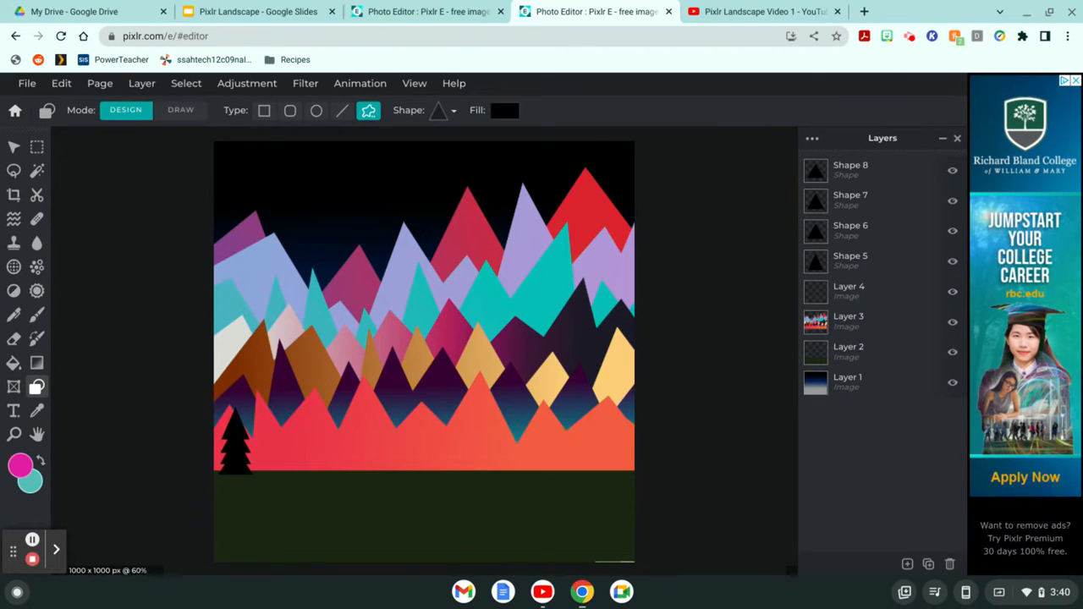
# Step: Draw a size-8 black vertical trunk line (Shape 9) beneath the first pine tree
pyautogui.click(342, 113)
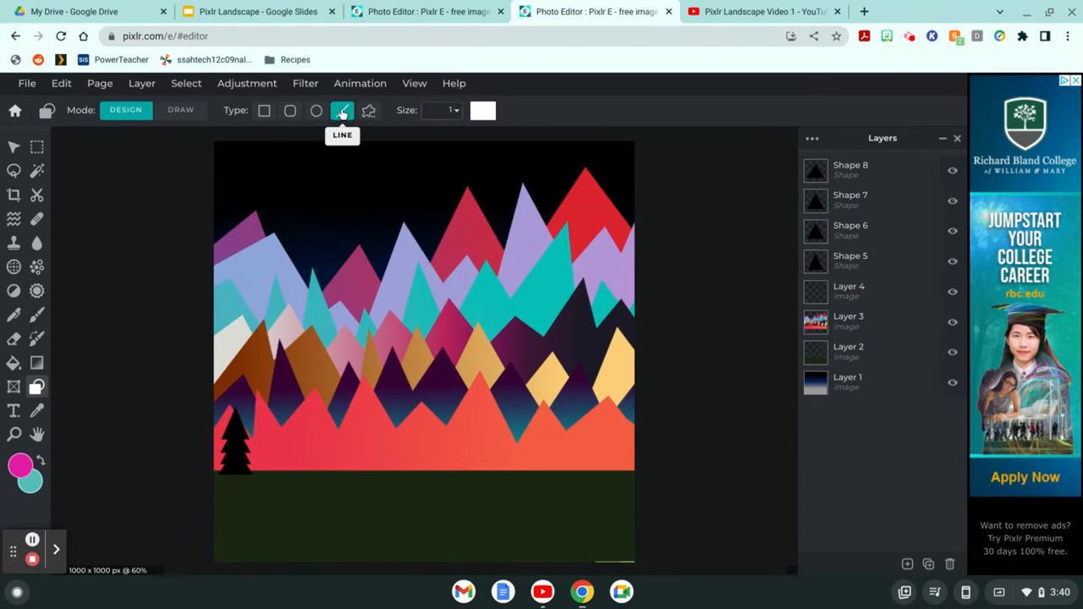
pyautogui.click(456, 111)
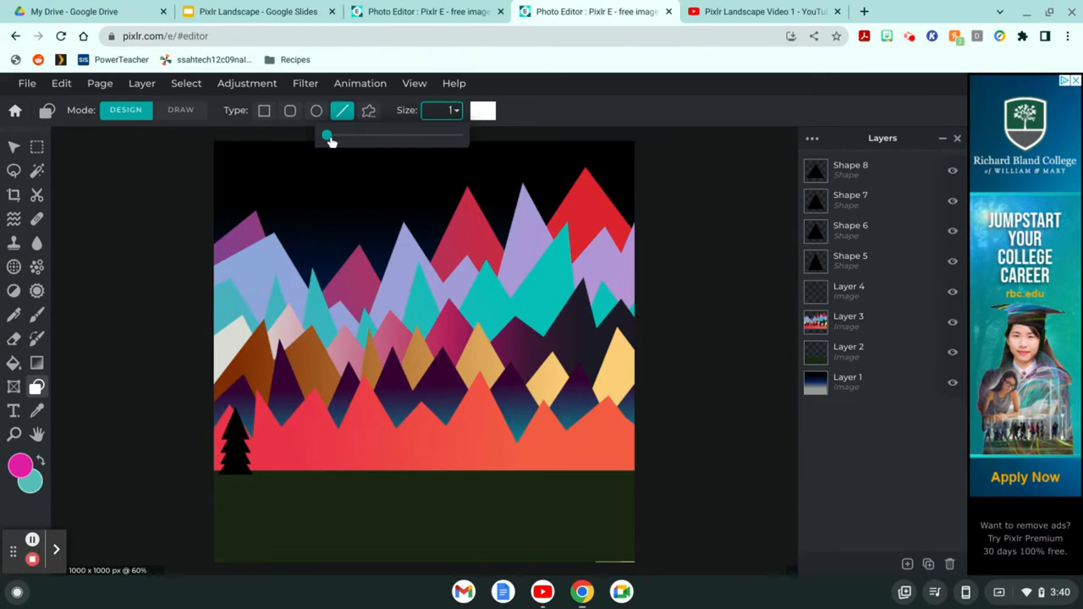
pyautogui.moveTo(328, 139)
pyautogui.mouseDown()
pyautogui.moveTo(346, 138)
pyautogui.moveTo(336, 138)
pyautogui.mouseUp()
pyautogui.click(482, 112)
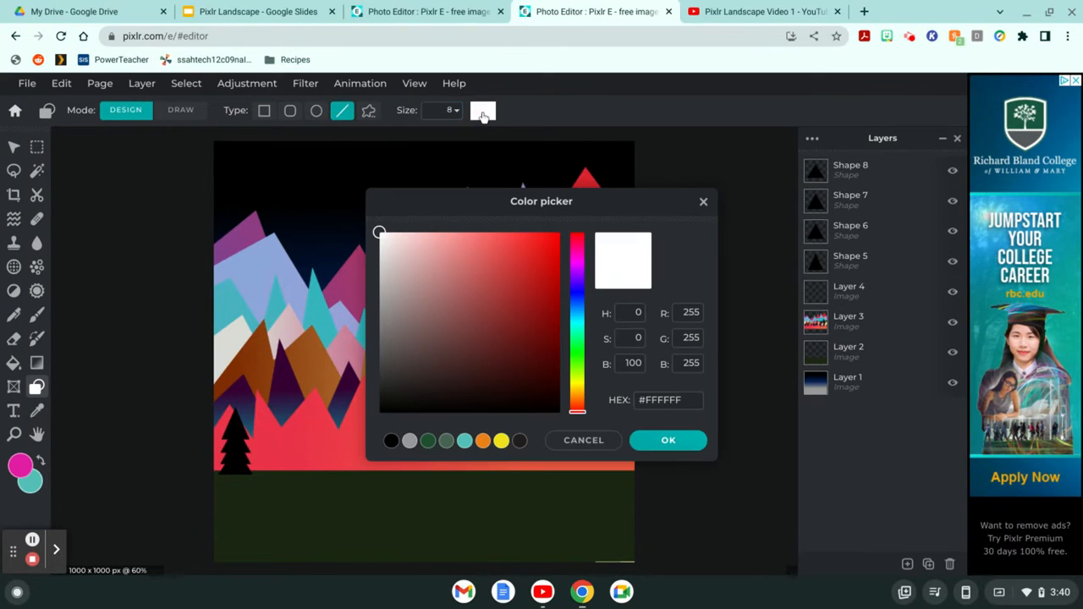
pyautogui.click(395, 442)
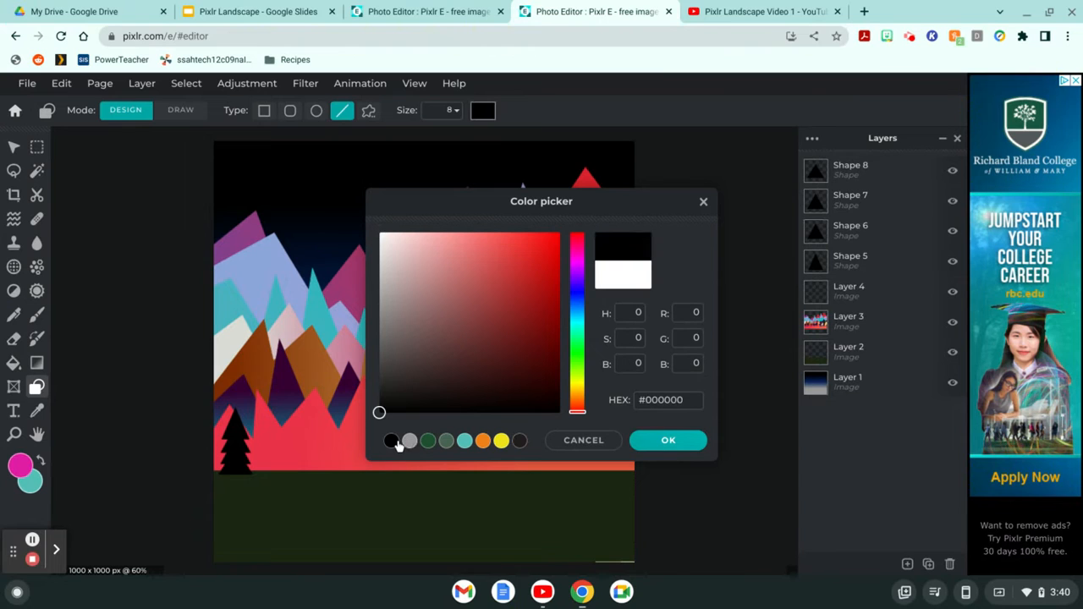
pyautogui.click(655, 442)
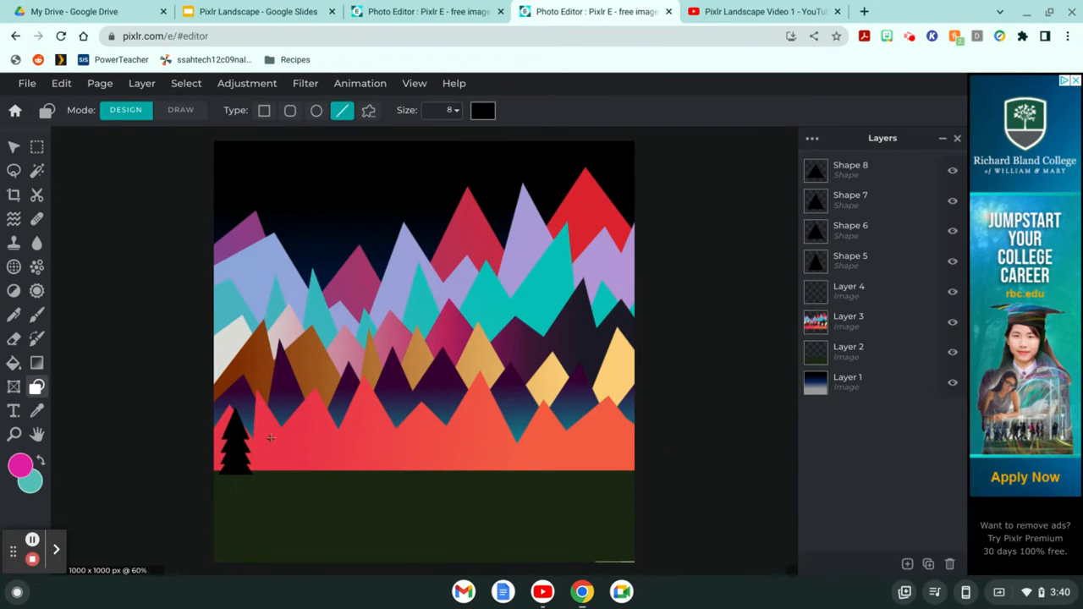
pyautogui.moveTo(271, 438)
pyautogui.mouseDown()
pyautogui.moveTo(270, 478)
pyautogui.moveTo(259, 460)
pyautogui.moveTo(233, 469)
pyautogui.mouseUp()
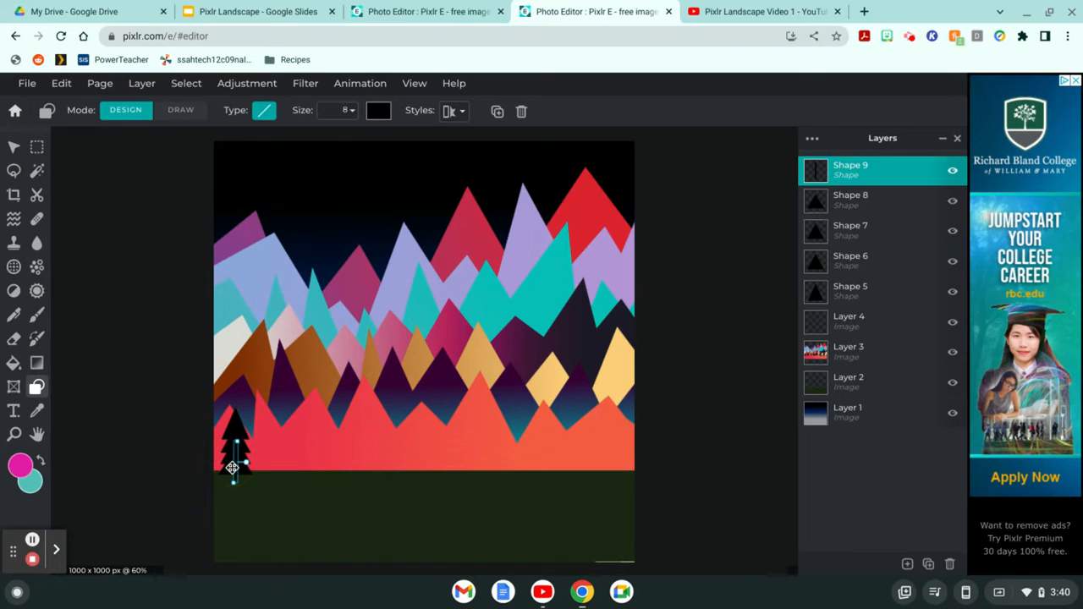
pyautogui.click(322, 483)
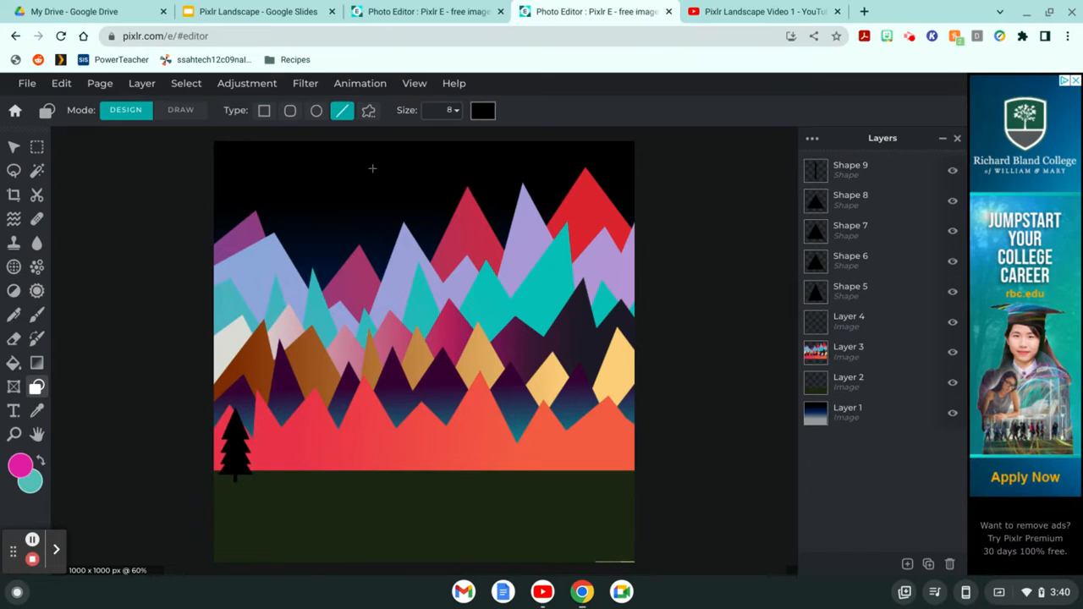
# Step: Build a taller second pine tree of stacked black triangles (Shapes 10–14) right of the first
pyautogui.click(368, 111)
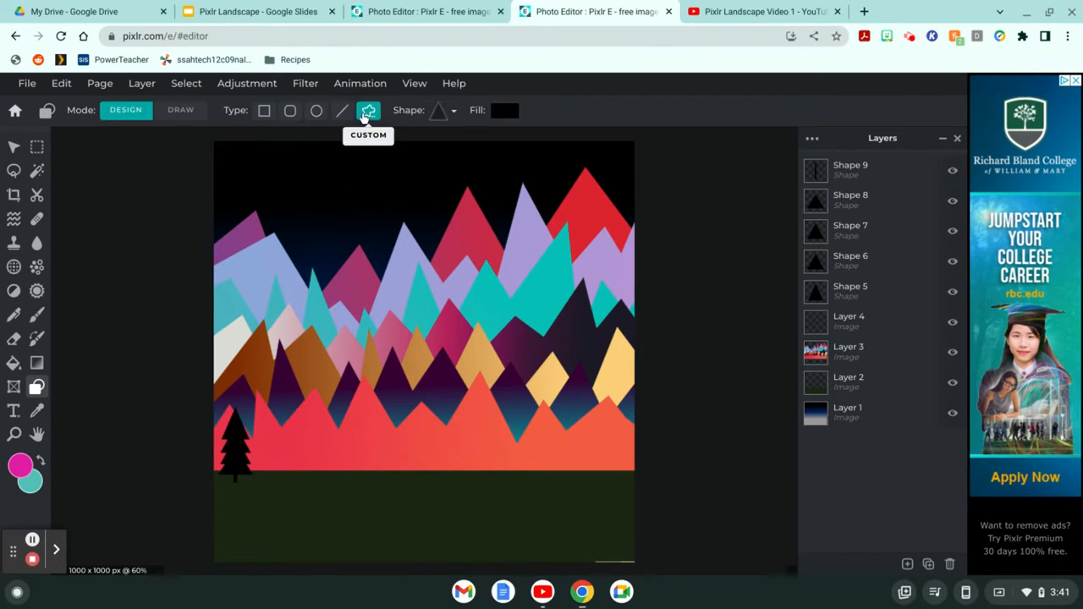
pyautogui.click(436, 112)
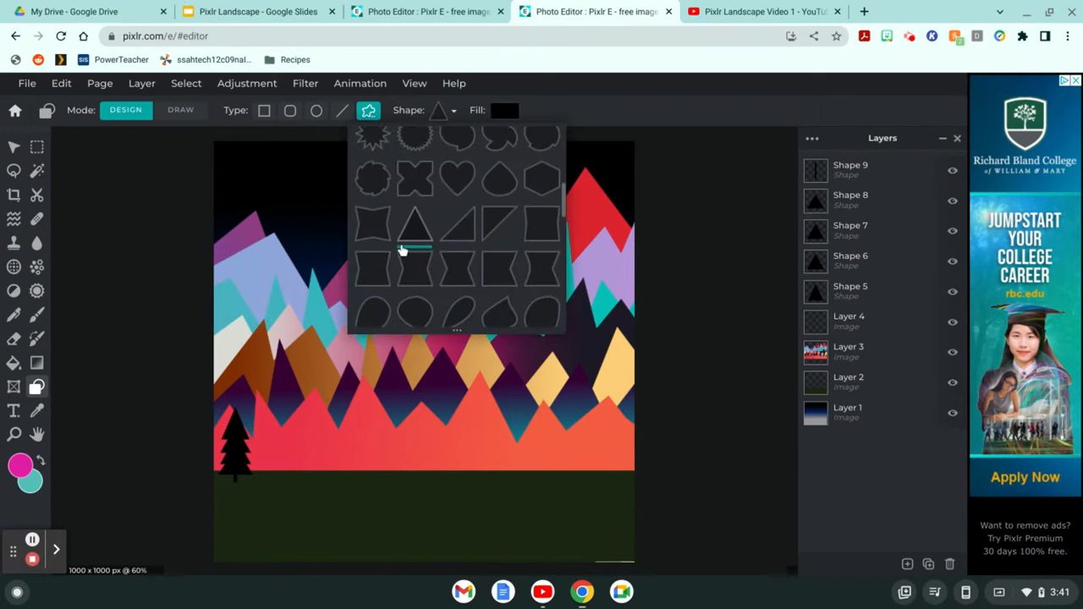
pyautogui.click(290, 437)
pyautogui.moveTo(290, 438); pyautogui.dragTo(260, 465)
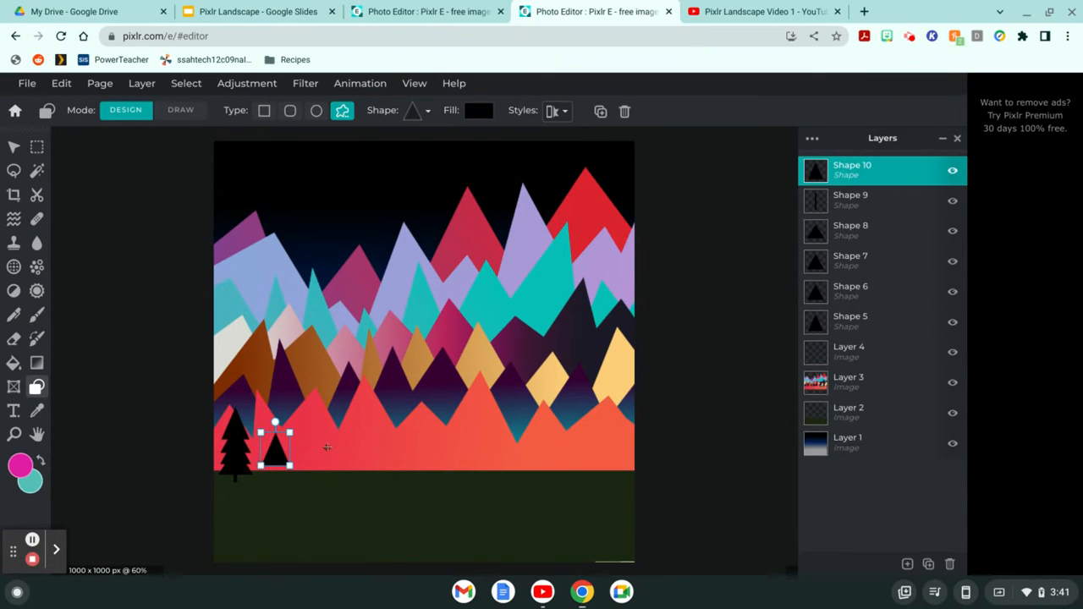
pyautogui.moveTo(327, 447); pyautogui.dragTo(276, 465)
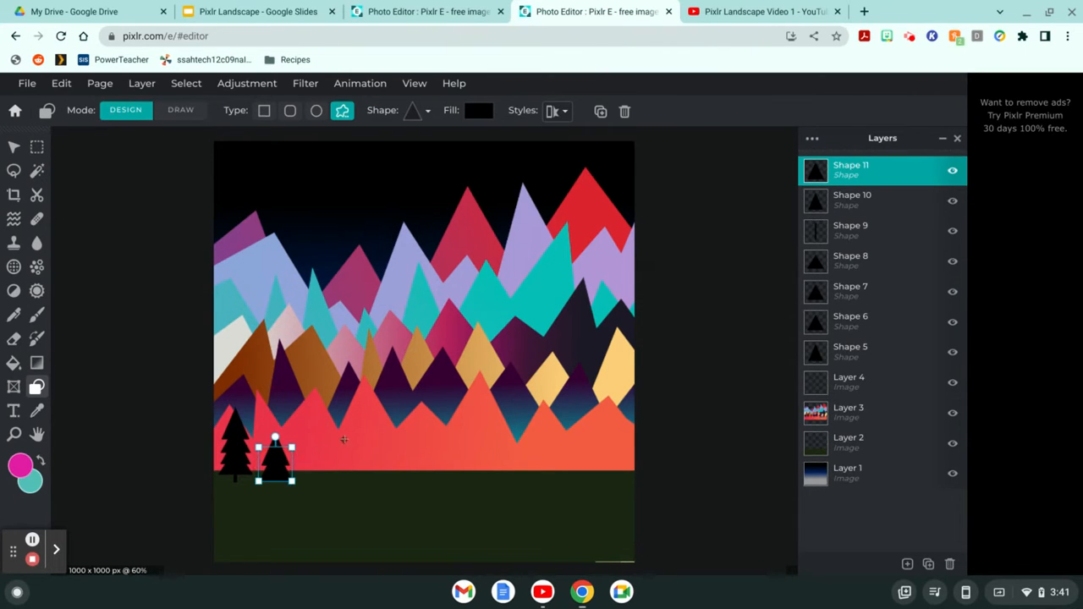
pyautogui.moveTo(344, 439); pyautogui.dragTo(276, 482)
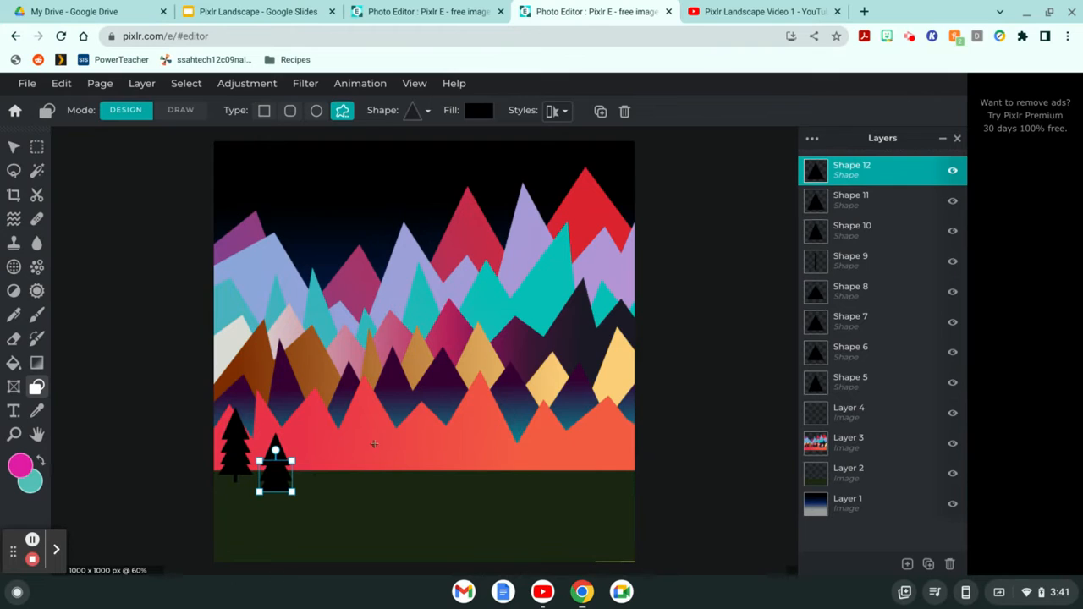
pyautogui.moveTo(373, 444); pyautogui.dragTo(275, 513)
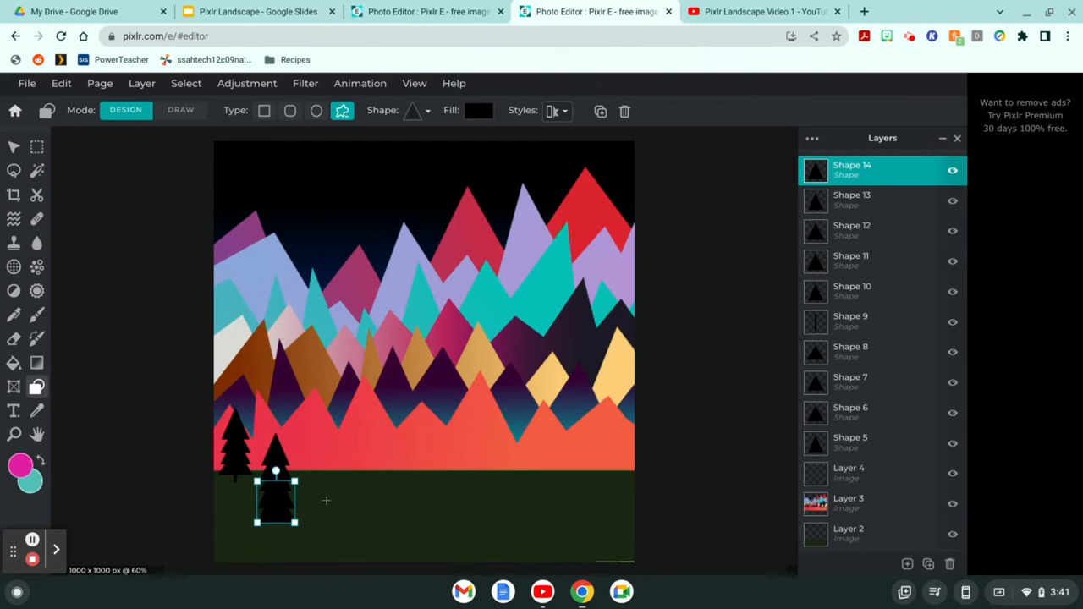
pyautogui.click(331, 501)
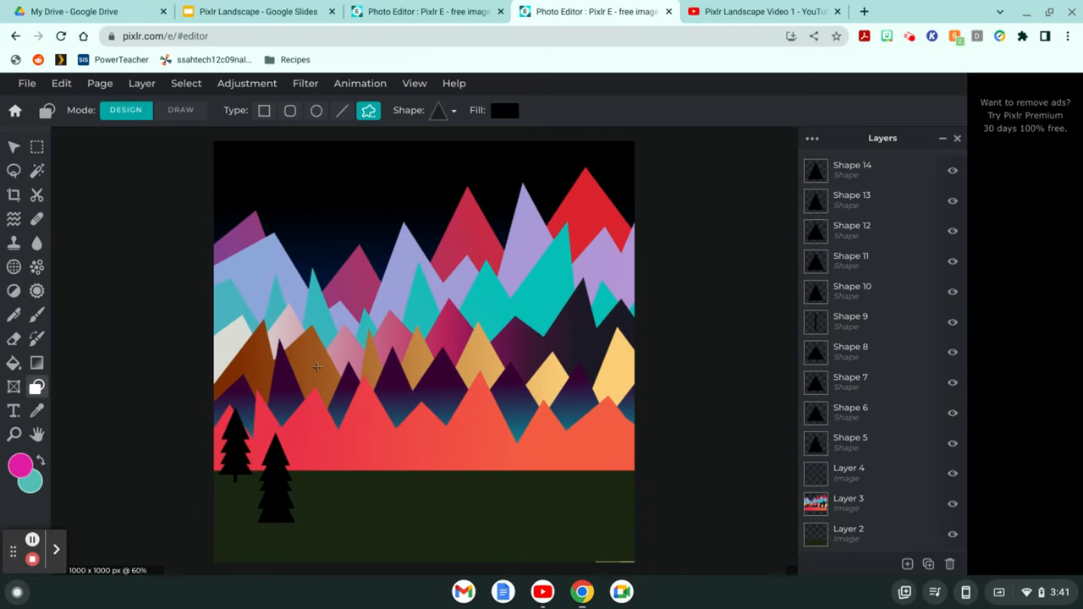
# Step: Draw a thick black #000000 trunk line (Shape 15) down the centre of the second tree
pyautogui.click(343, 112)
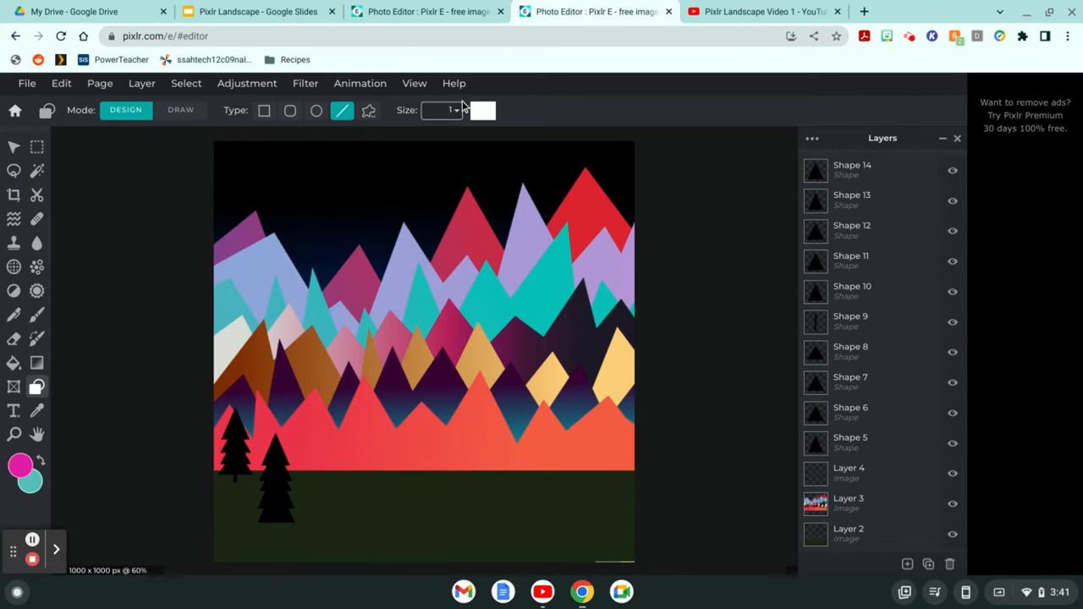
pyautogui.click(483, 112)
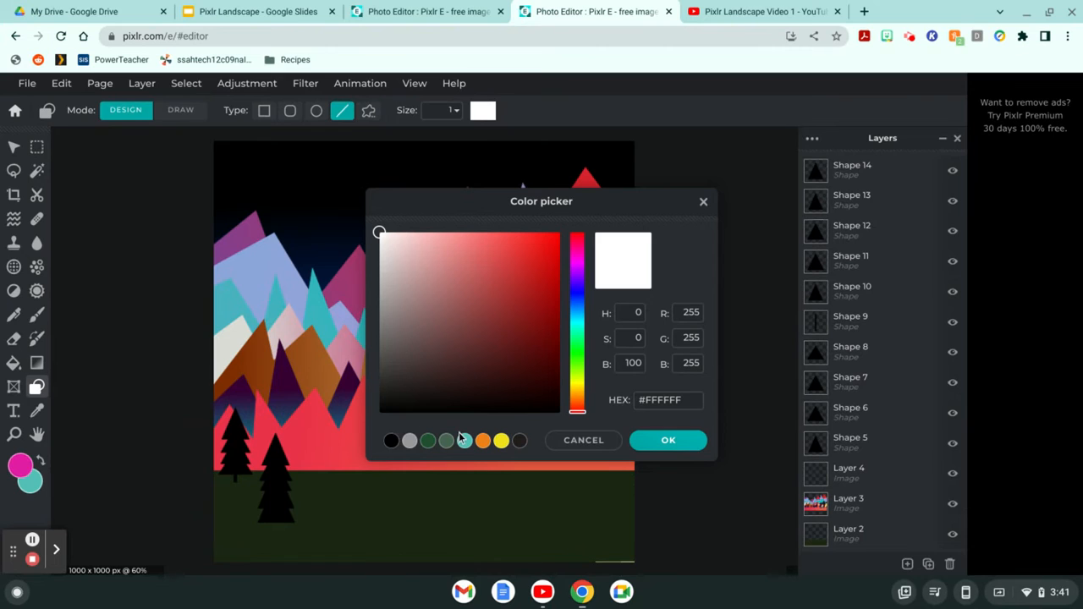
pyautogui.click(392, 441)
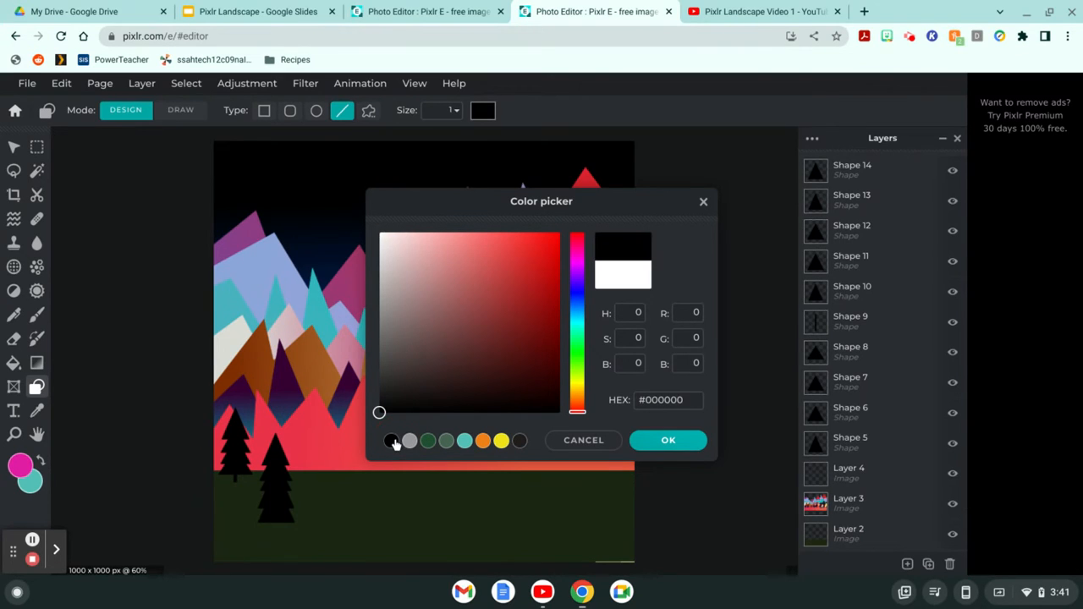
pyautogui.click(650, 441)
pyautogui.click(457, 111)
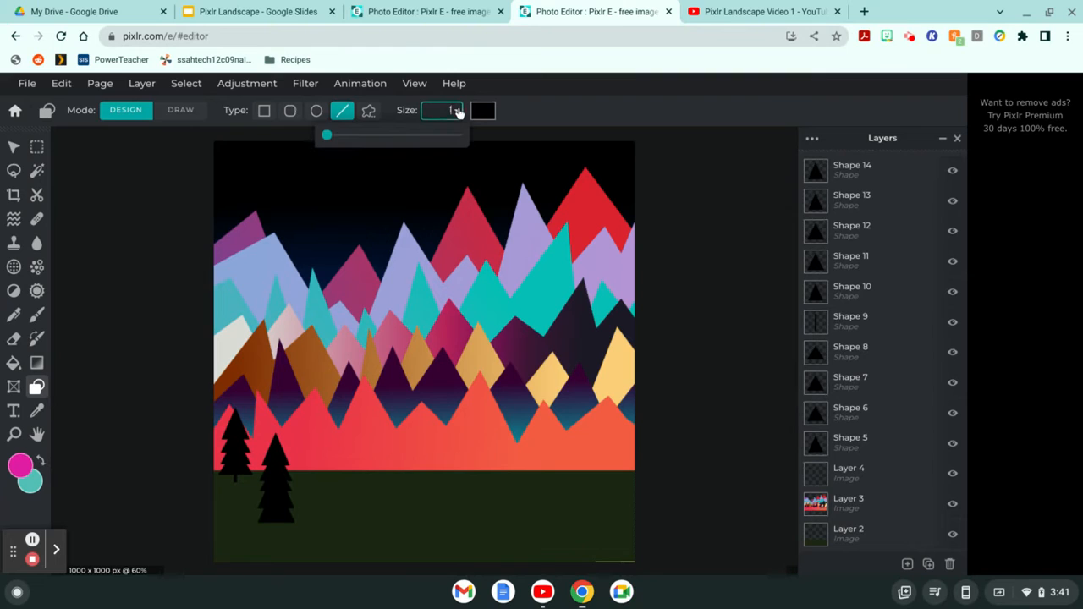
pyautogui.moveTo(327, 136); pyautogui.dragTo(338, 137)
pyautogui.moveTo(359, 451)
pyautogui.mouseDown()
pyautogui.moveTo(359, 506)
pyautogui.moveTo(316, 491)
pyautogui.moveTo(276, 511)
pyautogui.mouseUp()
pyautogui.click(330, 511)
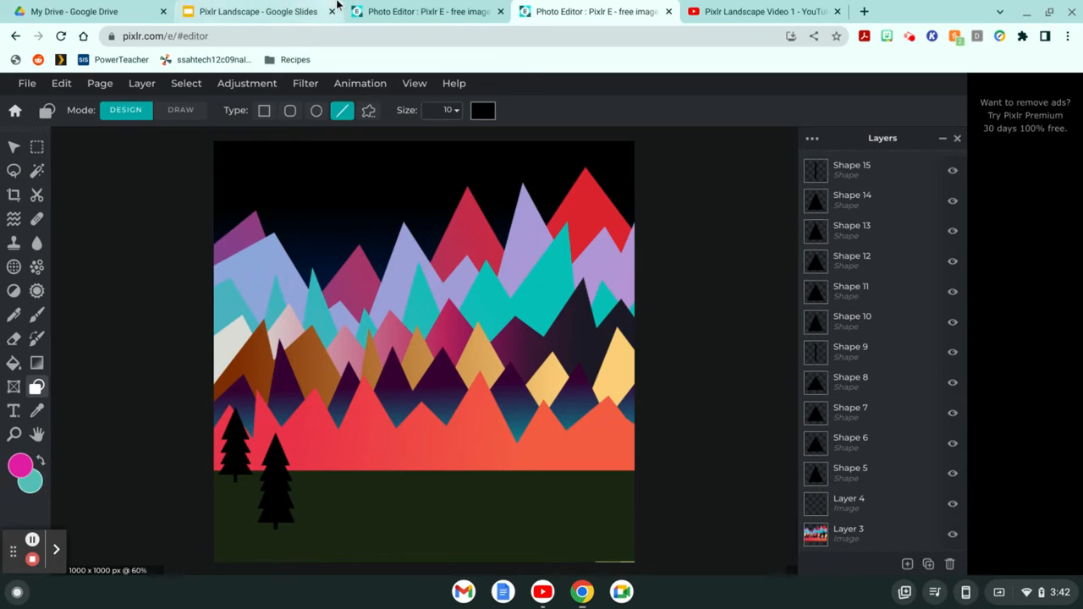
pyautogui.click(398, 11)
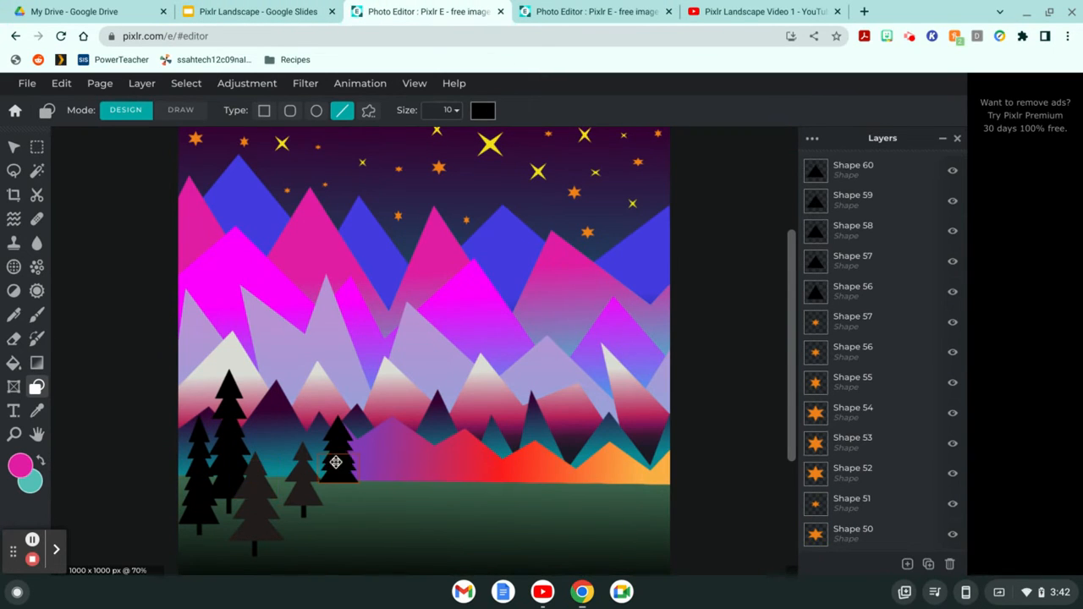
pyautogui.click(593, 11)
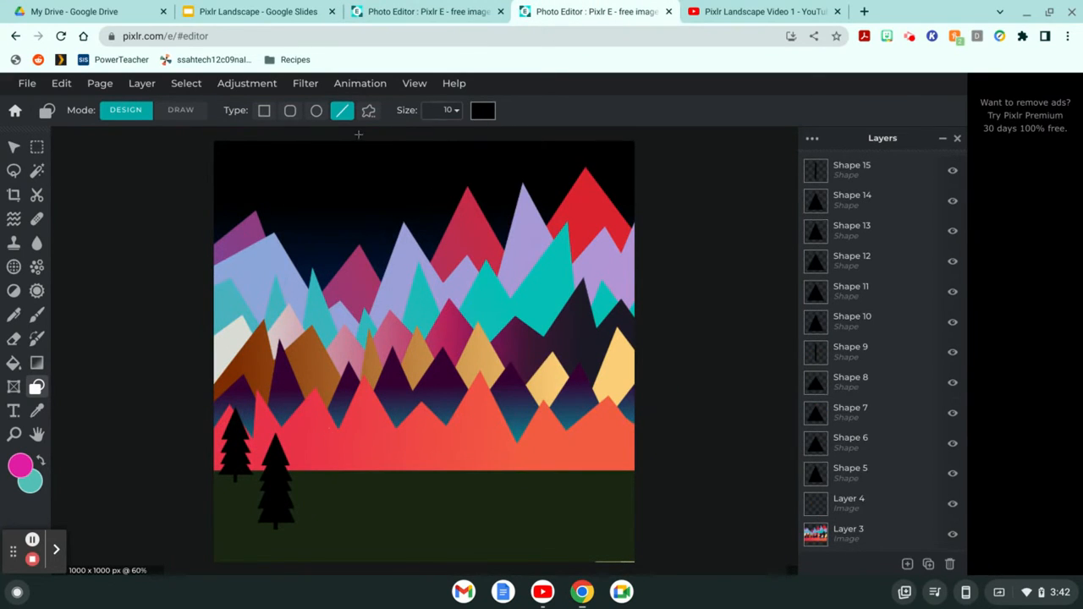
# Step: Set the custom triangle shape's fill to dark grey #221C1C
pyautogui.click(369, 112)
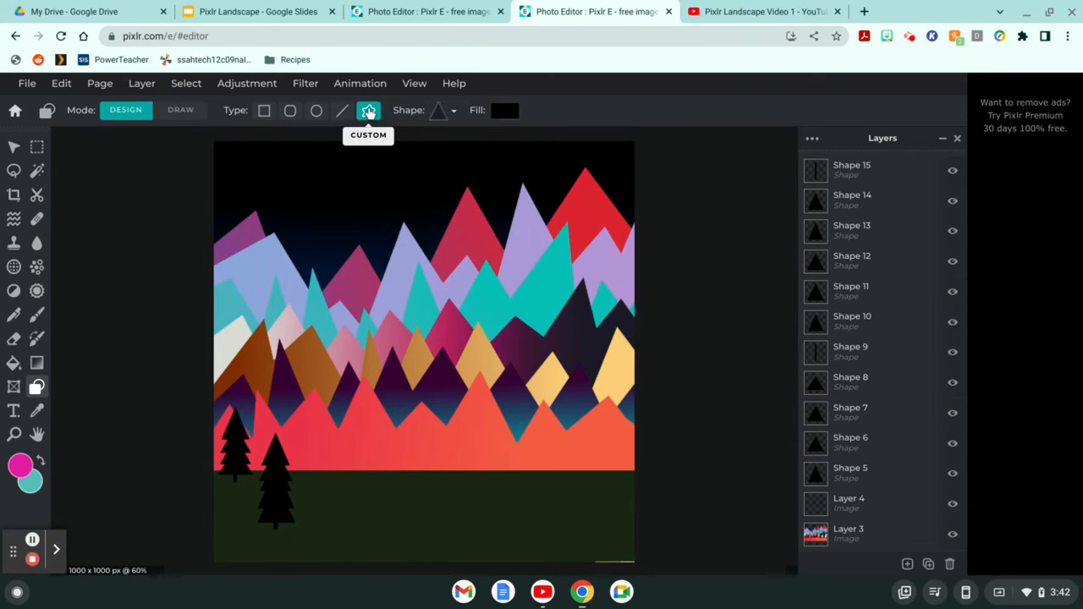
pyautogui.click(438, 112)
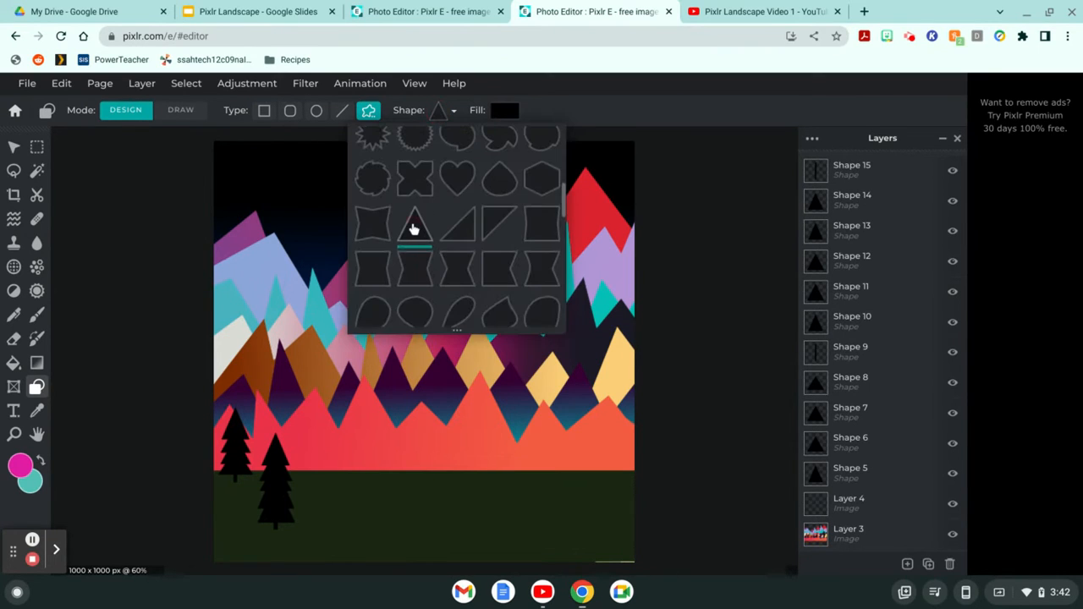
pyautogui.click(503, 110)
pyautogui.click(503, 112)
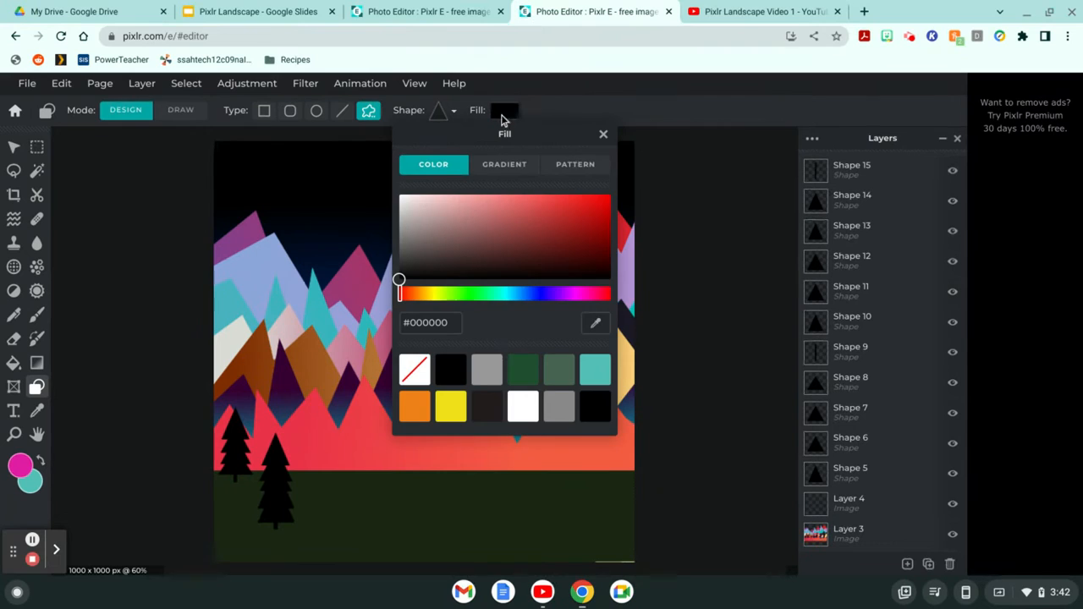
pyautogui.click(493, 401)
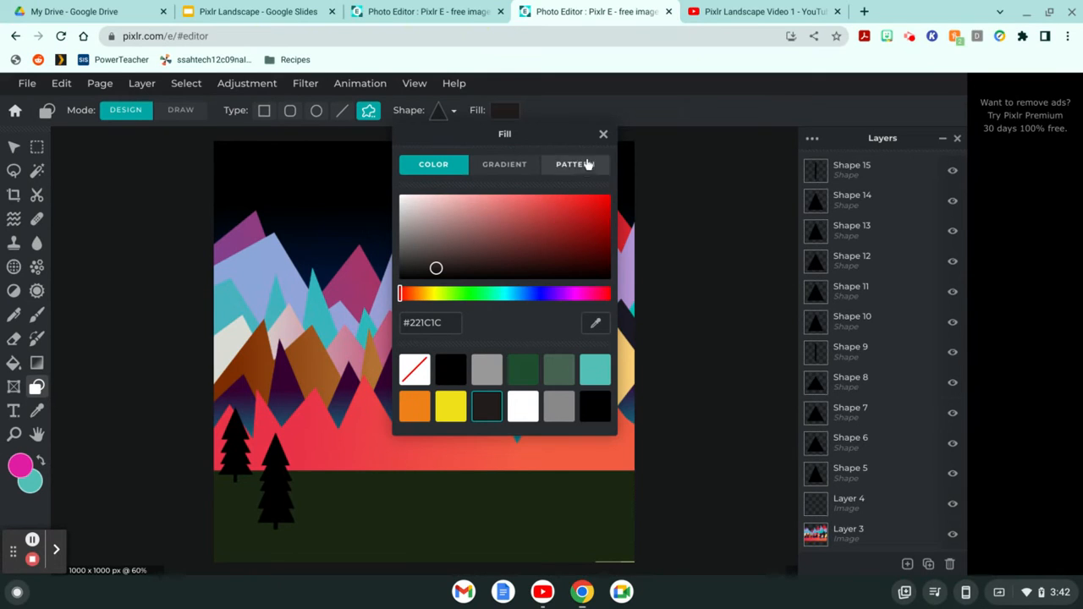
pyautogui.click(603, 134)
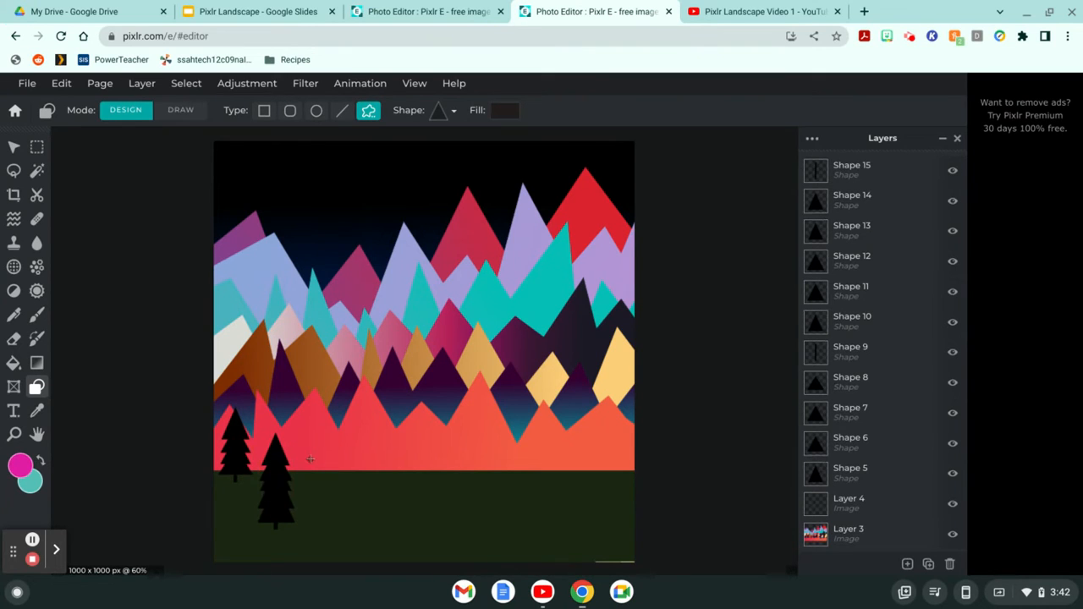
# Step: Stack dark grey triangles beside the second tree into a third pine tree (Shapes 16–20)
pyautogui.moveTo(310, 459); pyautogui.dragTo(279, 489)
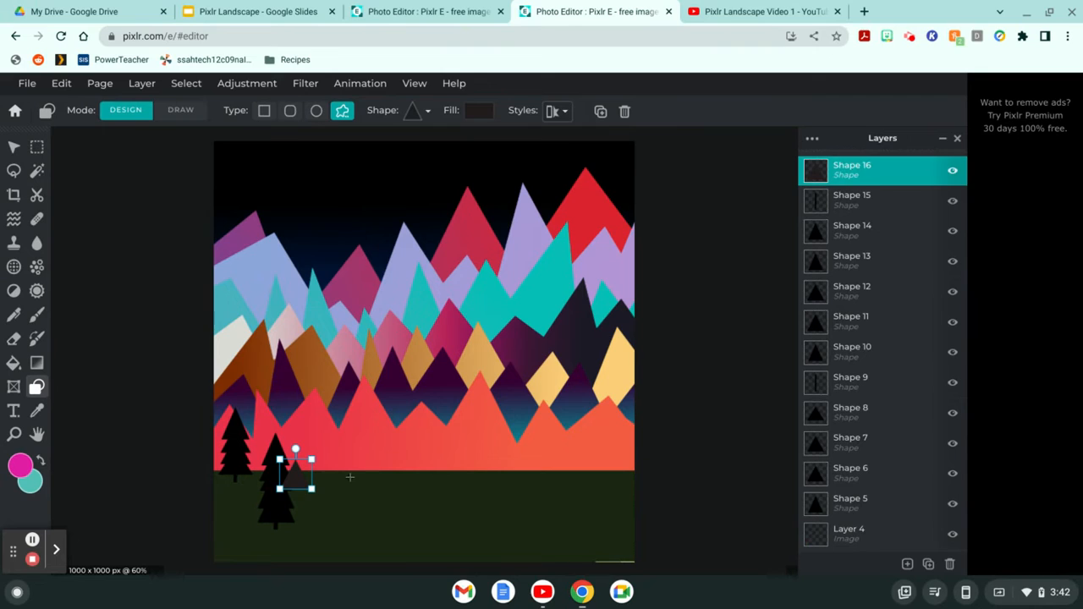
pyautogui.moveTo(349, 478); pyautogui.dragTo(297, 513)
pyautogui.click(349, 481)
pyautogui.click(363, 480)
pyautogui.moveTo(360, 479); pyautogui.dragTo(298, 525)
pyautogui.click(366, 489)
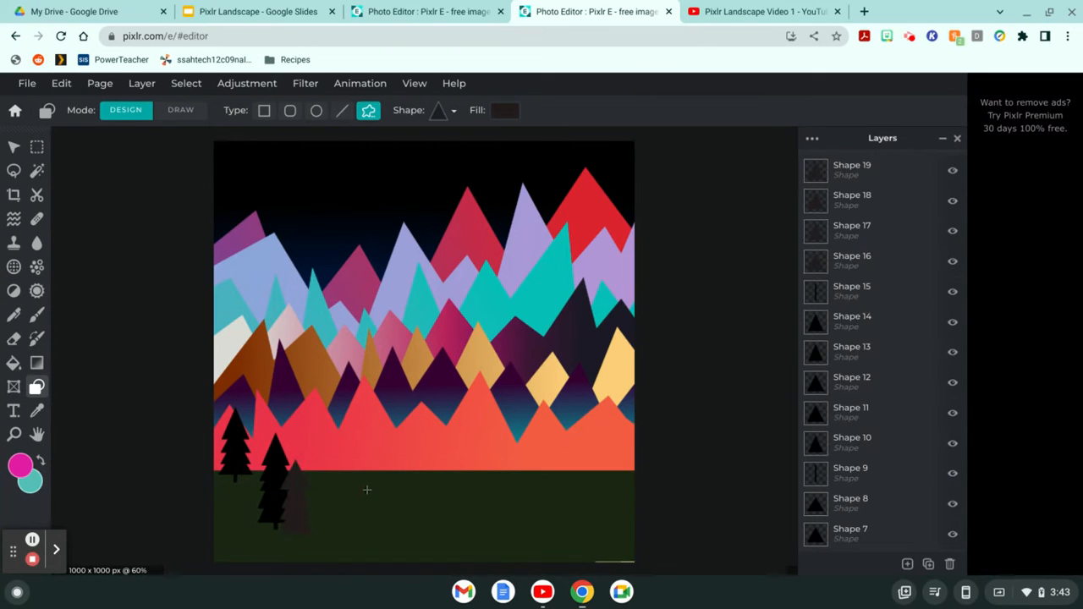
pyautogui.moveTo(367, 489); pyautogui.dragTo(293, 536)
pyautogui.click(343, 530)
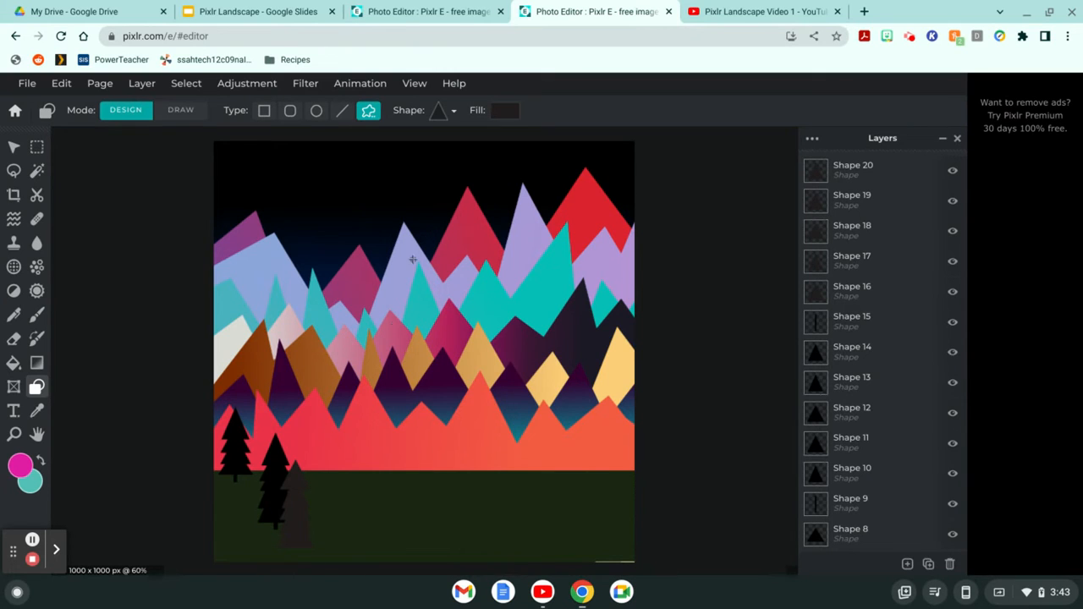
# Step: Draw a size-20 dark grey trunk line (Shape 21) down the third tree
pyautogui.click(343, 112)
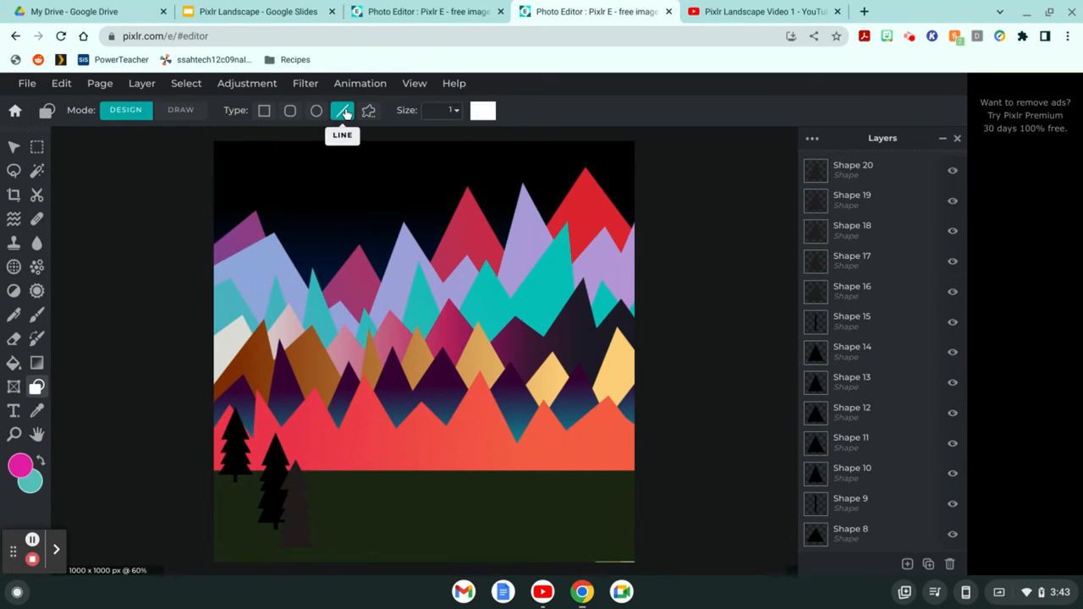
pyautogui.click(456, 110)
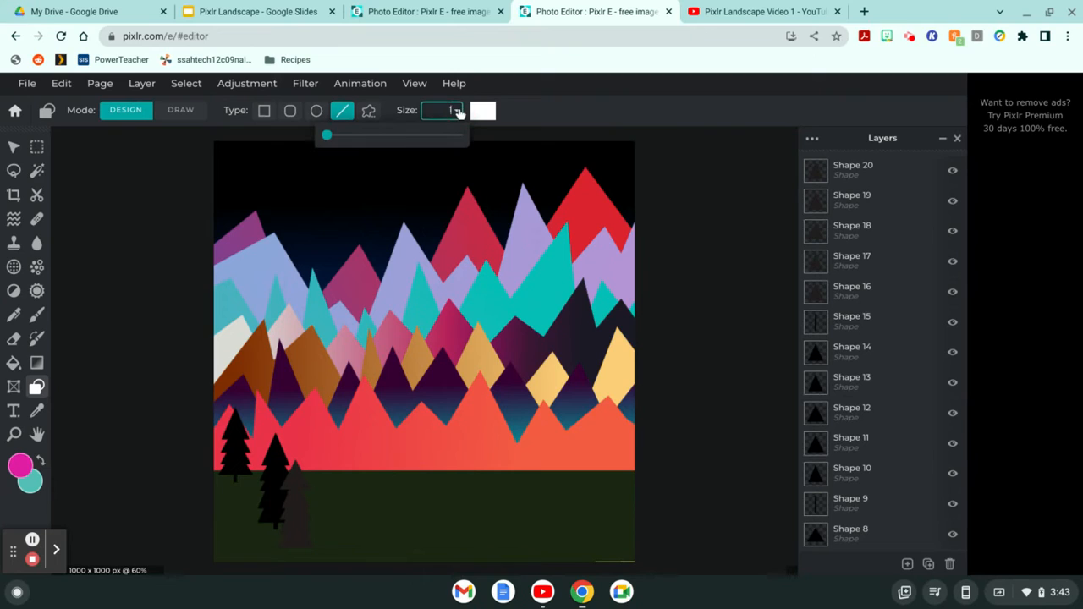
pyautogui.moveTo(329, 136)
pyautogui.mouseDown()
pyautogui.moveTo(353, 137)
pyautogui.moveTo(341, 138)
pyautogui.mouseUp()
pyautogui.click(483, 110)
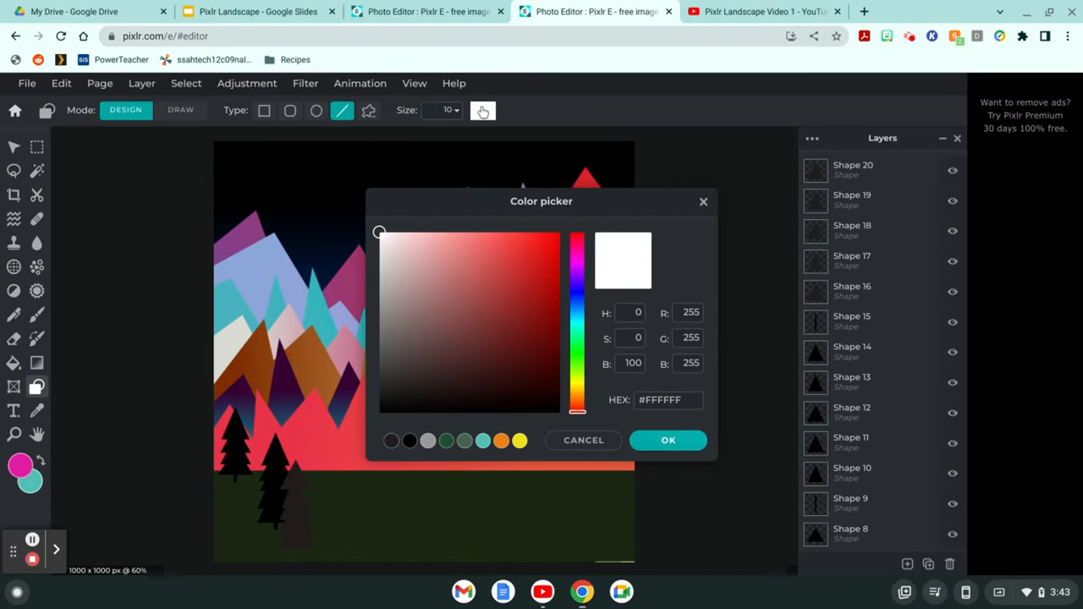
pyautogui.click(394, 442)
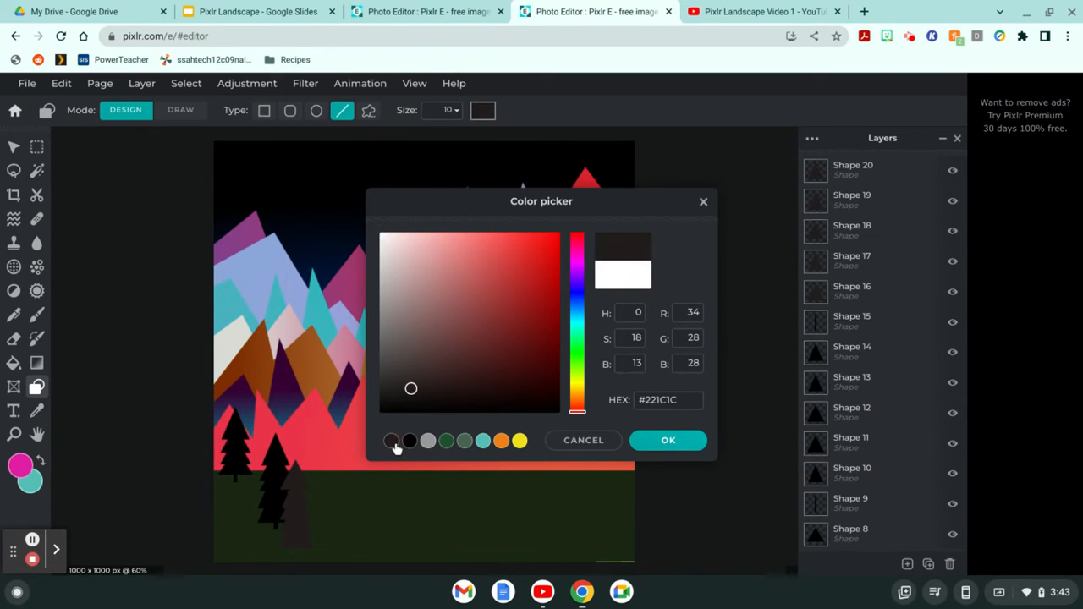
pyautogui.click(682, 441)
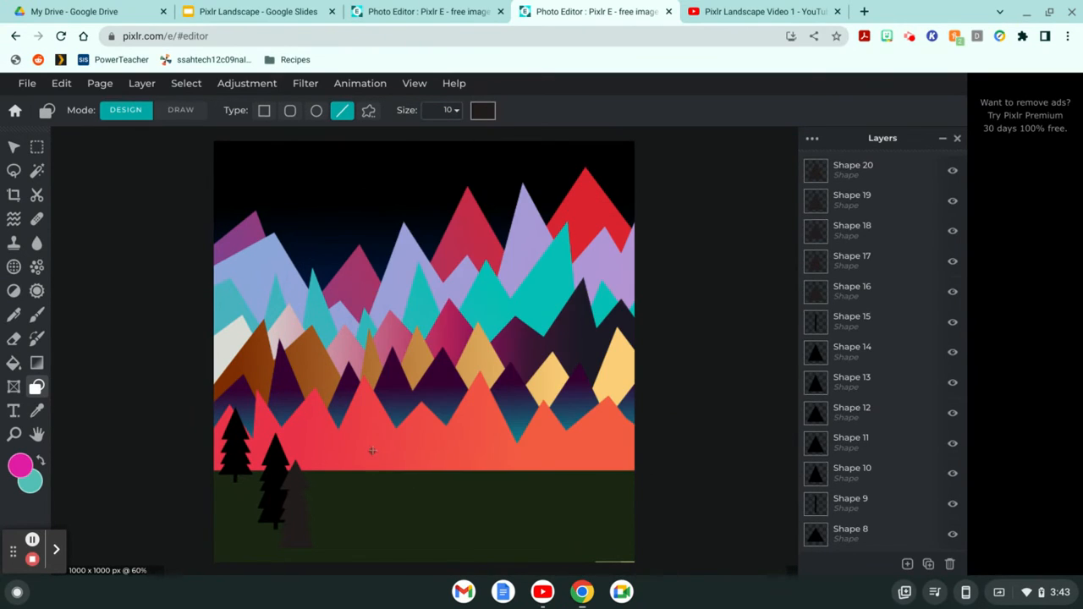
pyautogui.moveTo(372, 451)
pyautogui.mouseDown()
pyautogui.moveTo(369, 525)
pyautogui.moveTo(295, 527)
pyautogui.mouseUp()
pyautogui.click(333, 520)
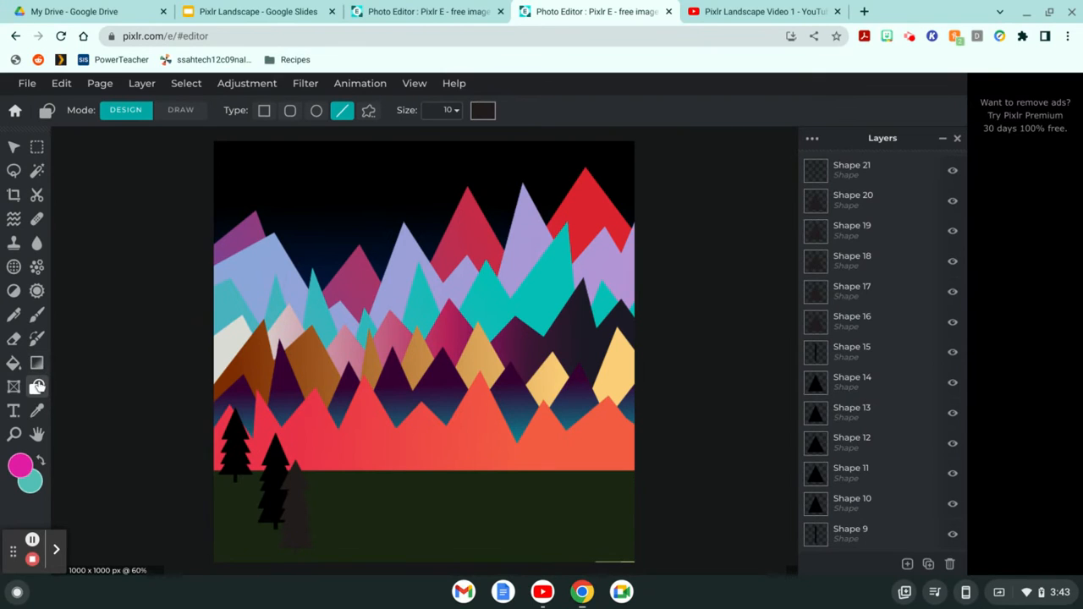
pyautogui.click(371, 112)
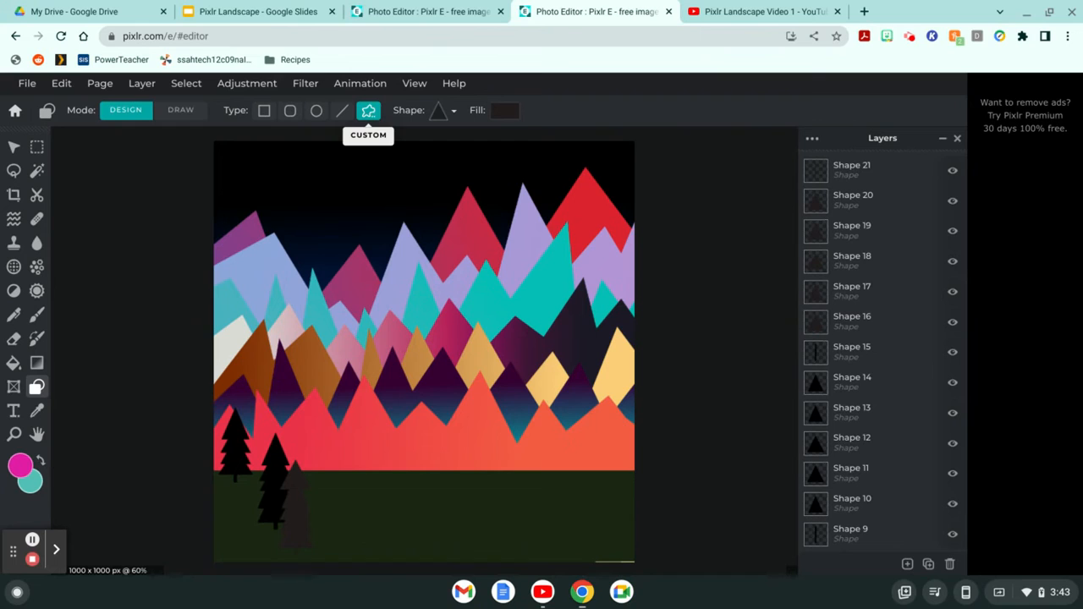
# Step: Choose the four-point star custom shape with an orange #EE8019 fill
pyautogui.click(444, 111)
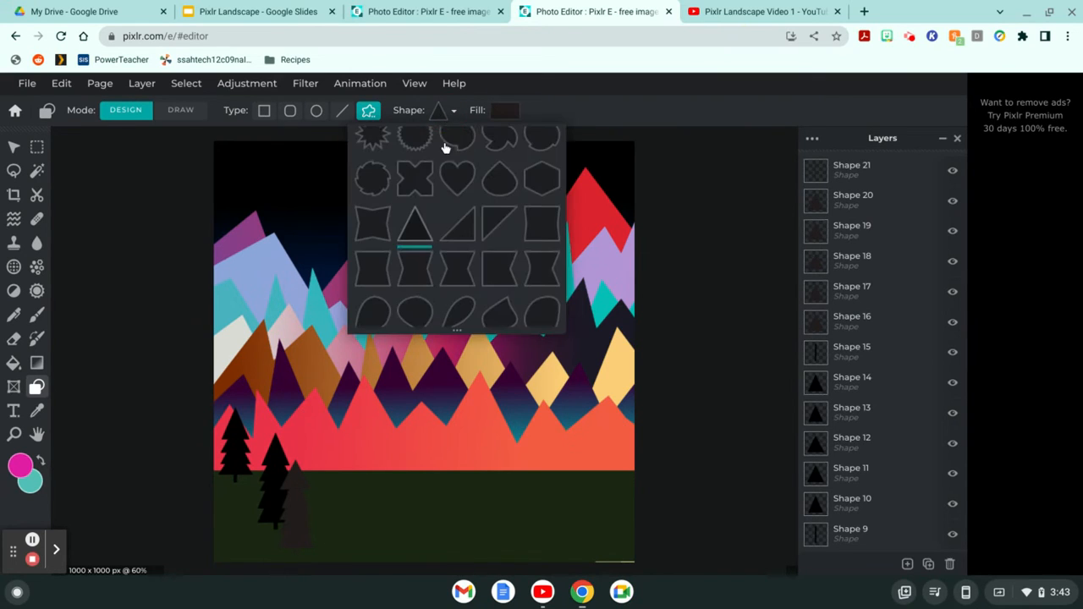
pyautogui.scroll(-5, 459, 201)
pyautogui.scroll(-10, 460, 203)
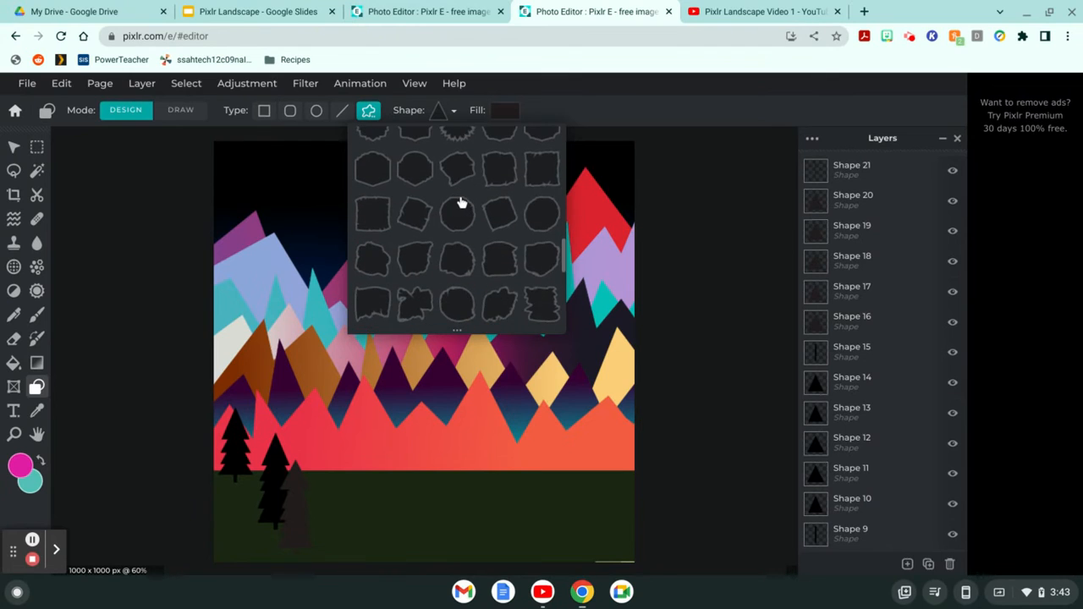
pyautogui.scroll(15, 457, 227)
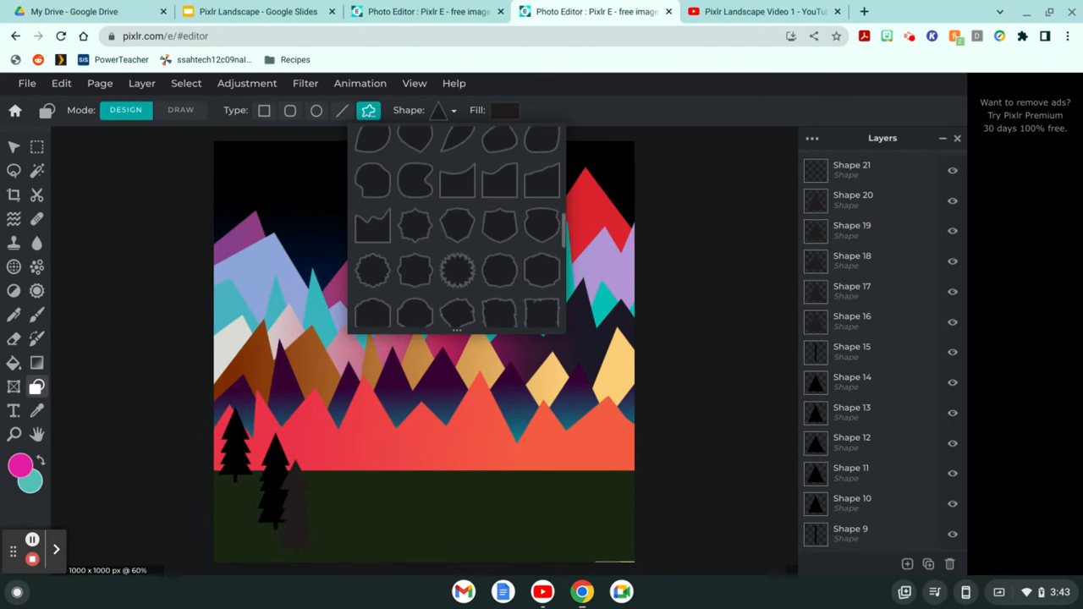
pyautogui.scroll(5, 474, 254)
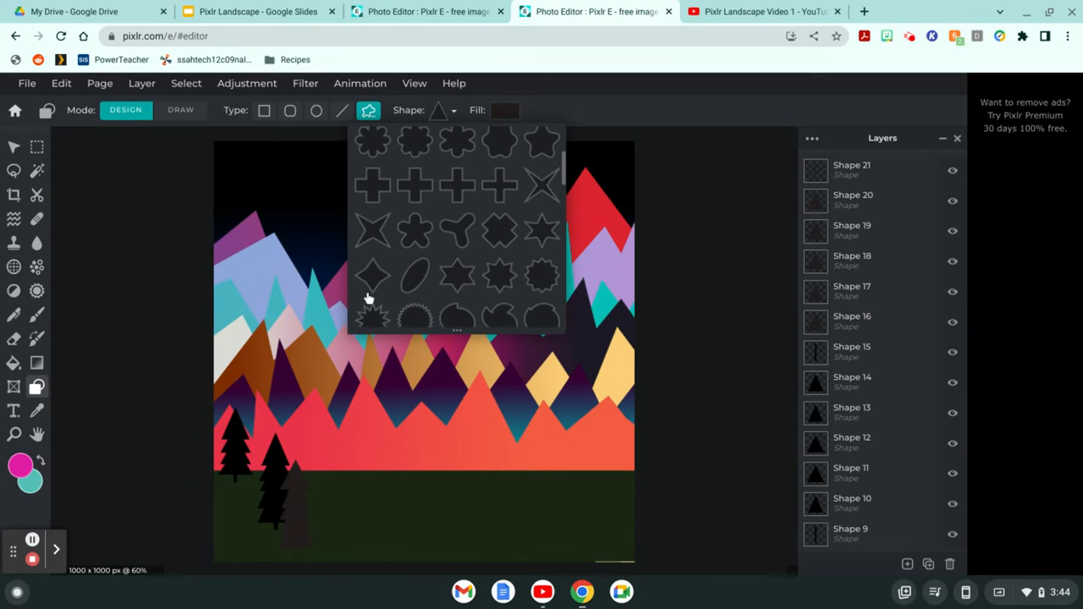
pyautogui.click(375, 230)
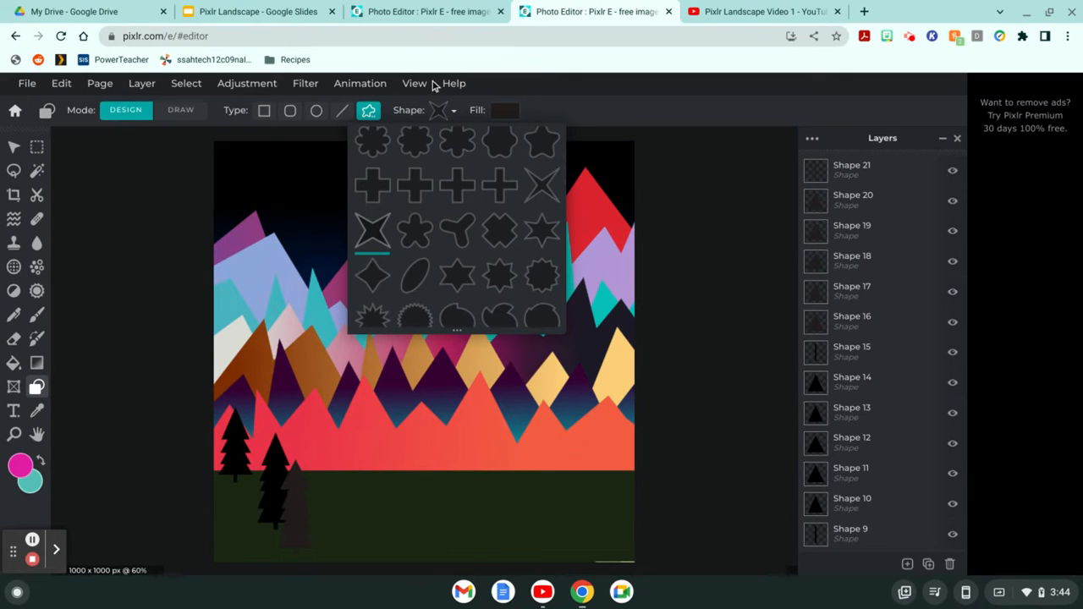
pyautogui.click(499, 112)
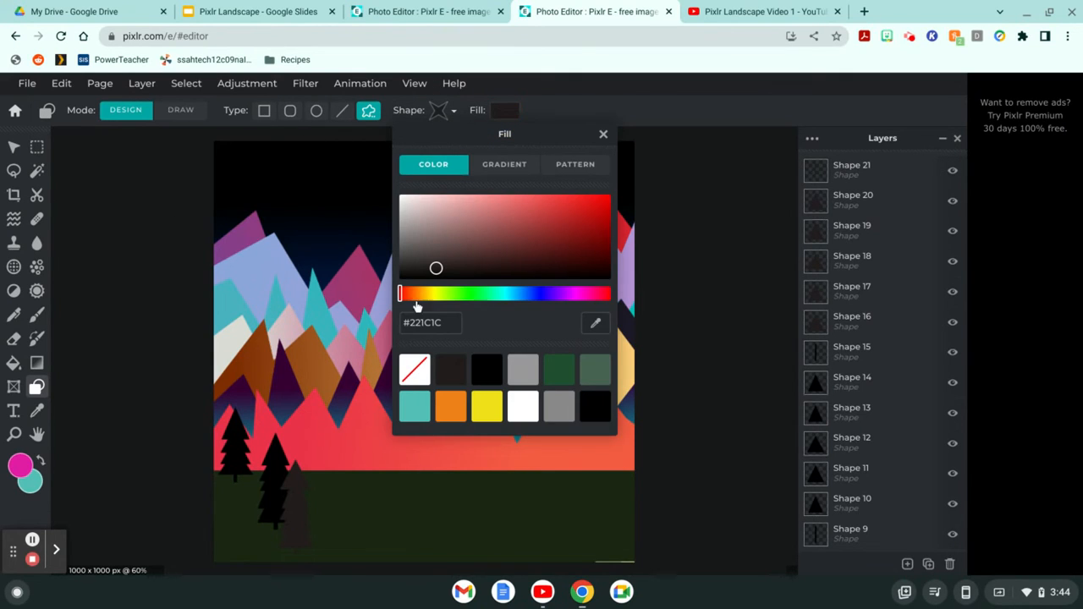
pyautogui.click(452, 406)
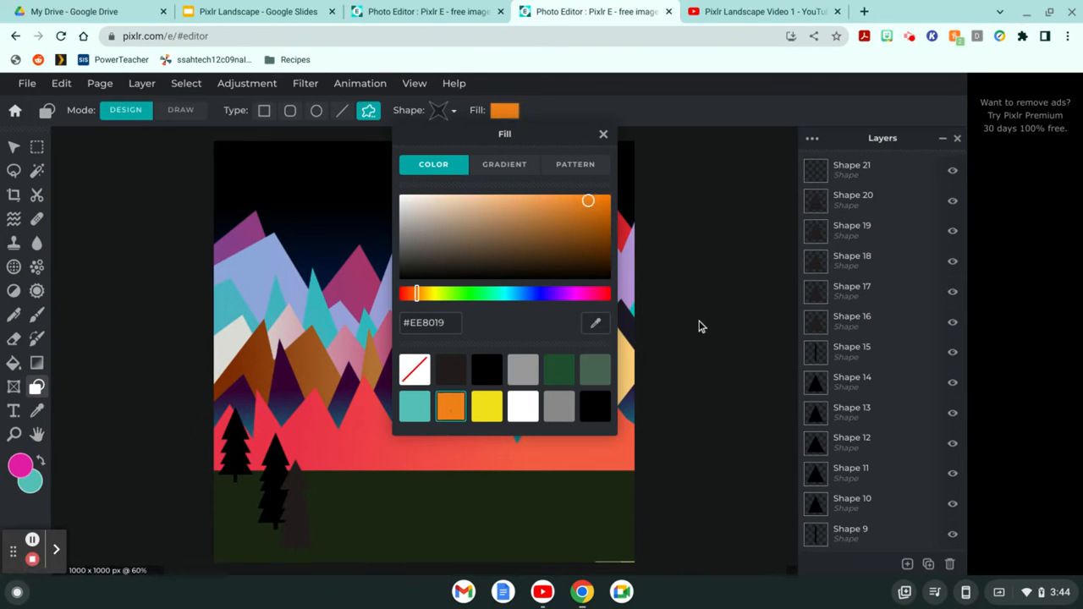
pyautogui.click(603, 134)
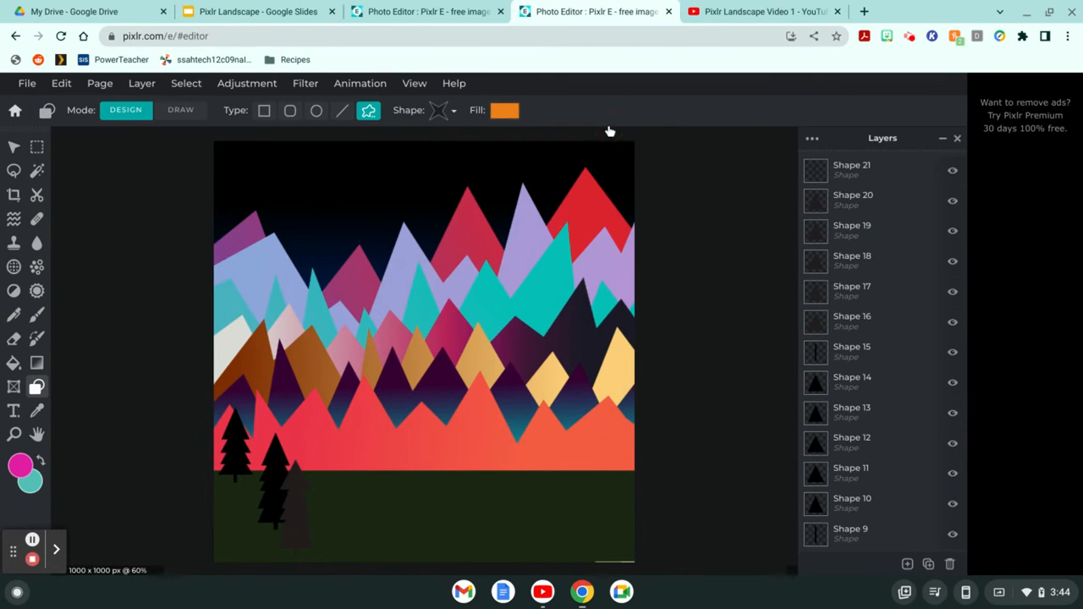
# Step: Draw four orange stars in the upper-left sky and just above the left mountains
pyautogui.scroll(5, 687, 210)
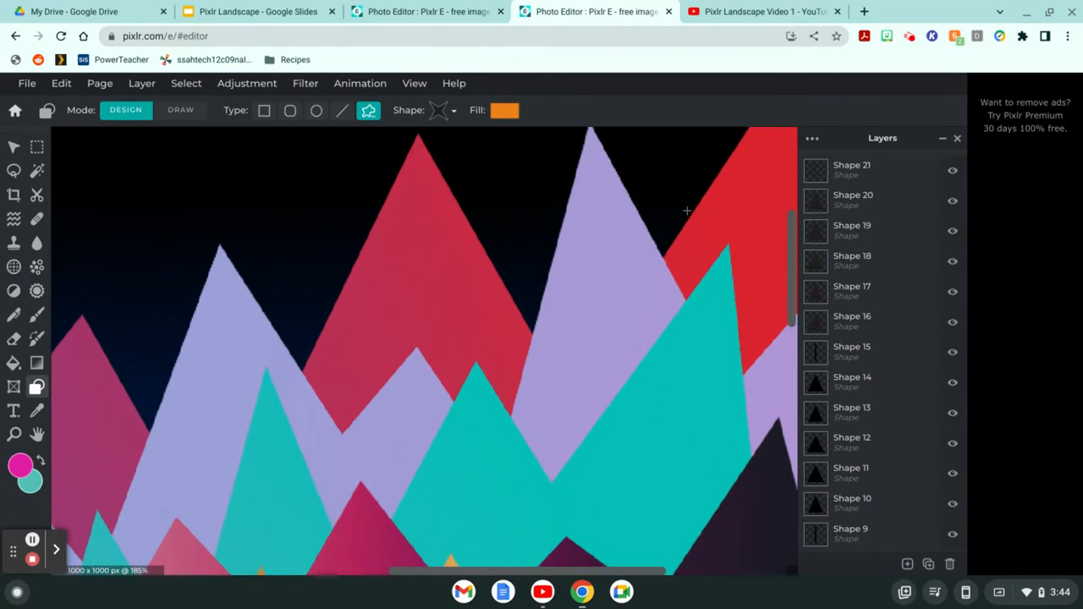
pyautogui.moveTo(276, 151); pyautogui.dragTo(320, 191)
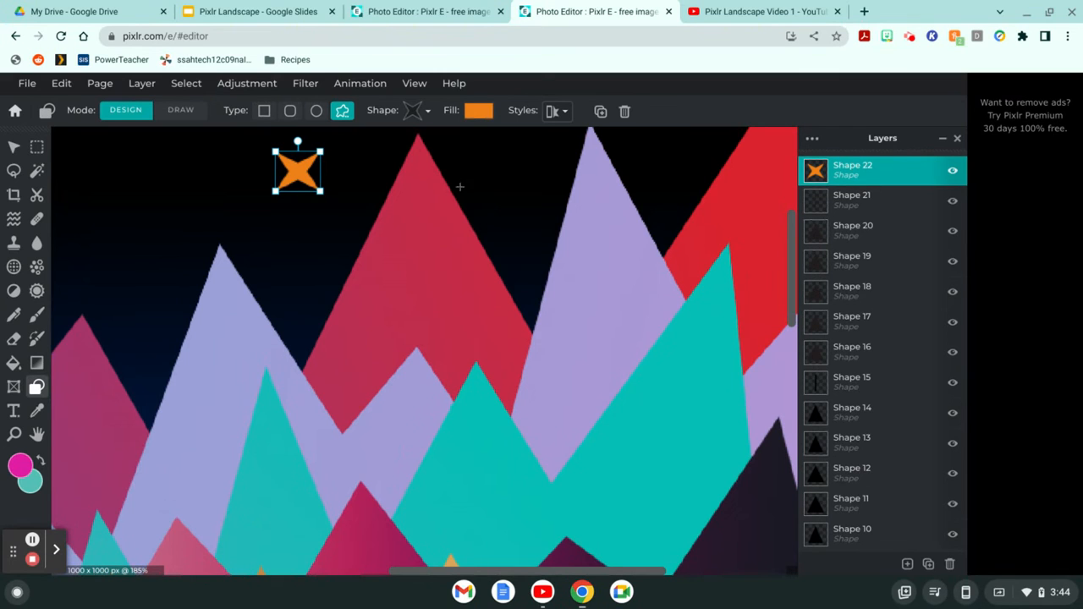
pyautogui.scroll(-5, 460, 186)
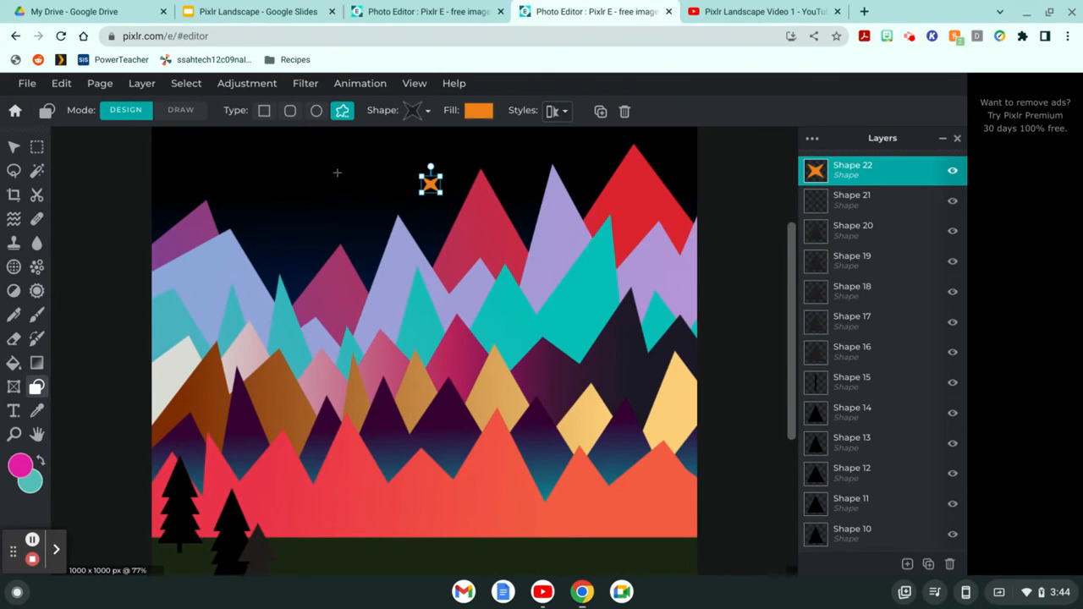
pyautogui.click(323, 164)
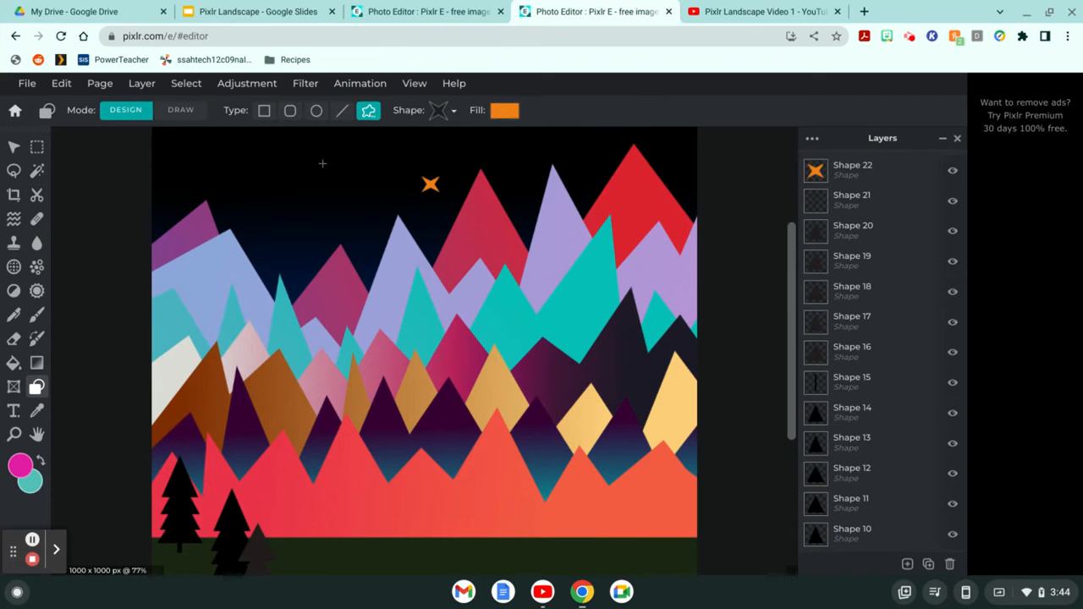
pyautogui.moveTo(322, 164); pyautogui.dragTo(328, 173)
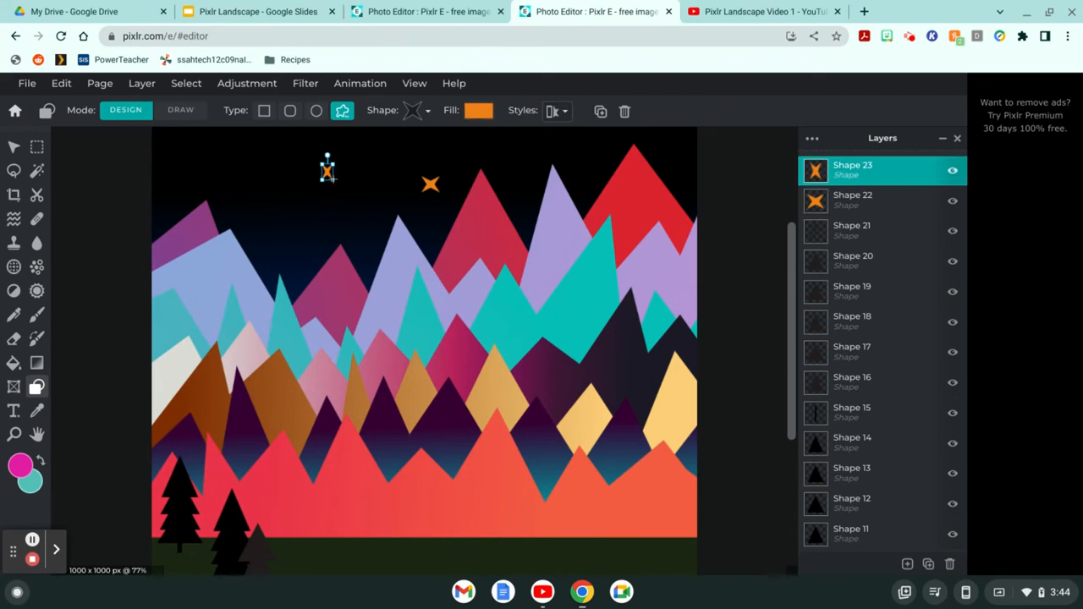
pyautogui.click(179, 158)
pyautogui.moveTo(178, 158); pyautogui.dragTo(192, 168)
pyautogui.click(277, 234)
pyautogui.moveTo(277, 234); pyautogui.dragTo(293, 247)
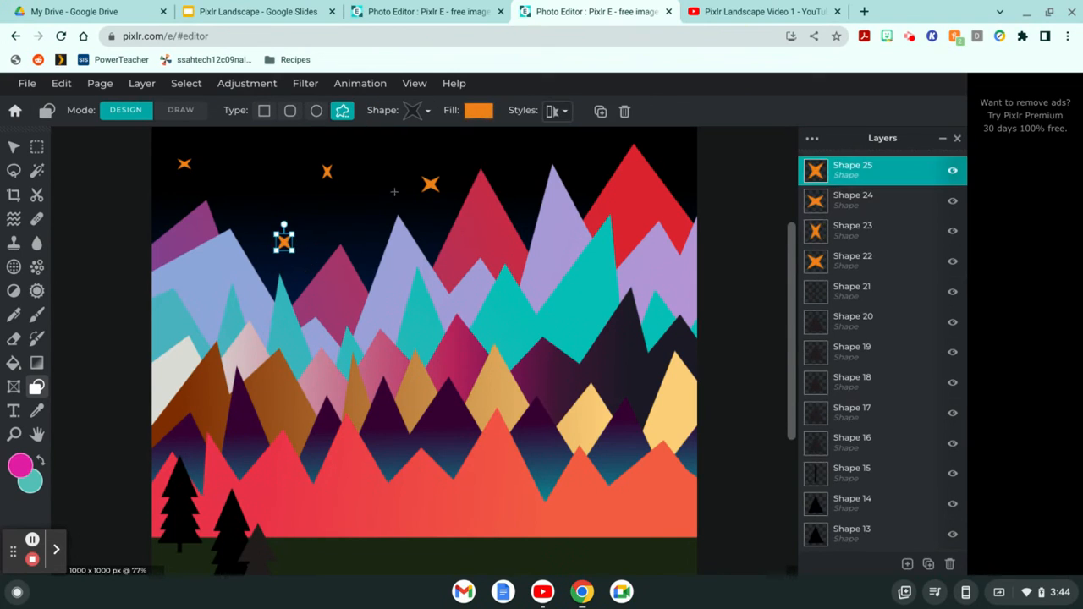
# Step: Add four more small orange stars across the top centre and top-right of the sky
pyautogui.click(384, 145)
pyautogui.moveTo(384, 144); pyautogui.dragTo(386, 145)
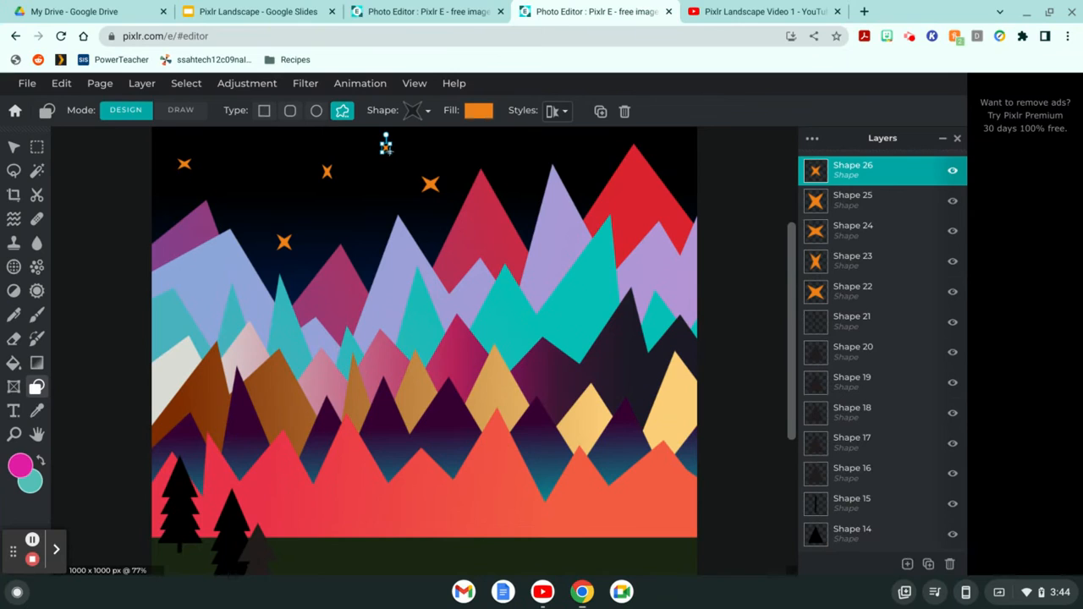
pyautogui.click(561, 140)
pyautogui.moveTo(562, 140); pyautogui.dragTo(527, 161)
pyautogui.click(519, 150)
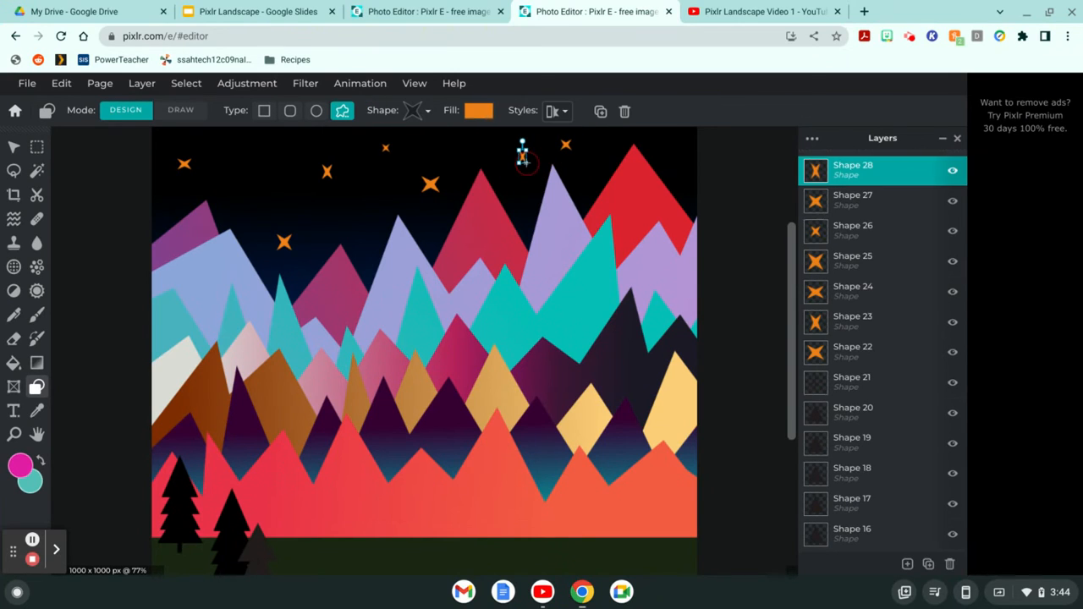
pyautogui.click(672, 143)
pyautogui.moveTo(673, 143); pyautogui.dragTo(682, 152)
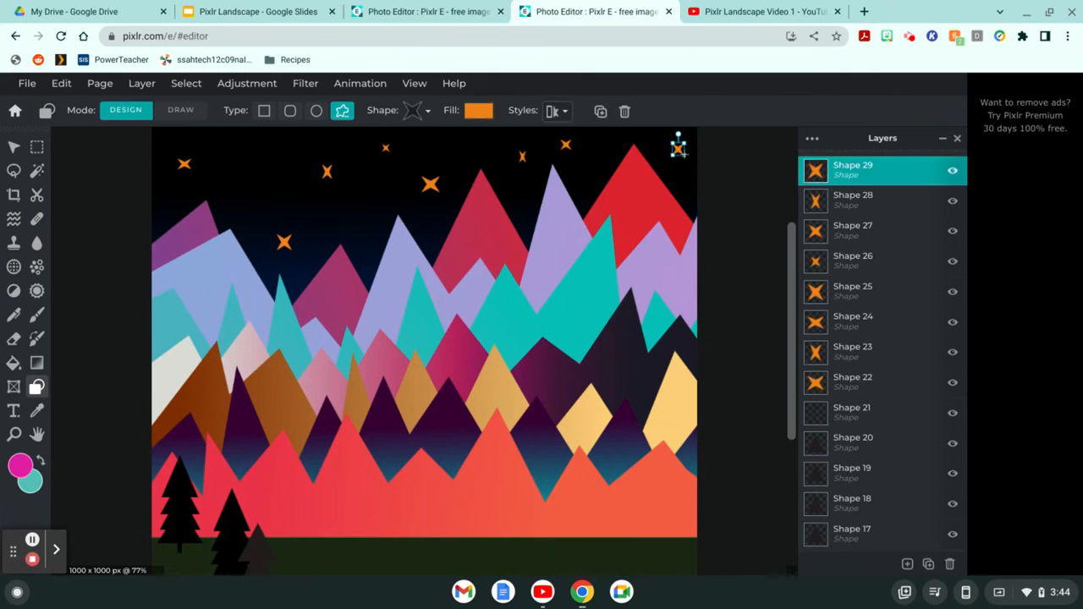
# Step: Switch the shape to a five-pointed star with a yellow fill
pyautogui.click(407, 119)
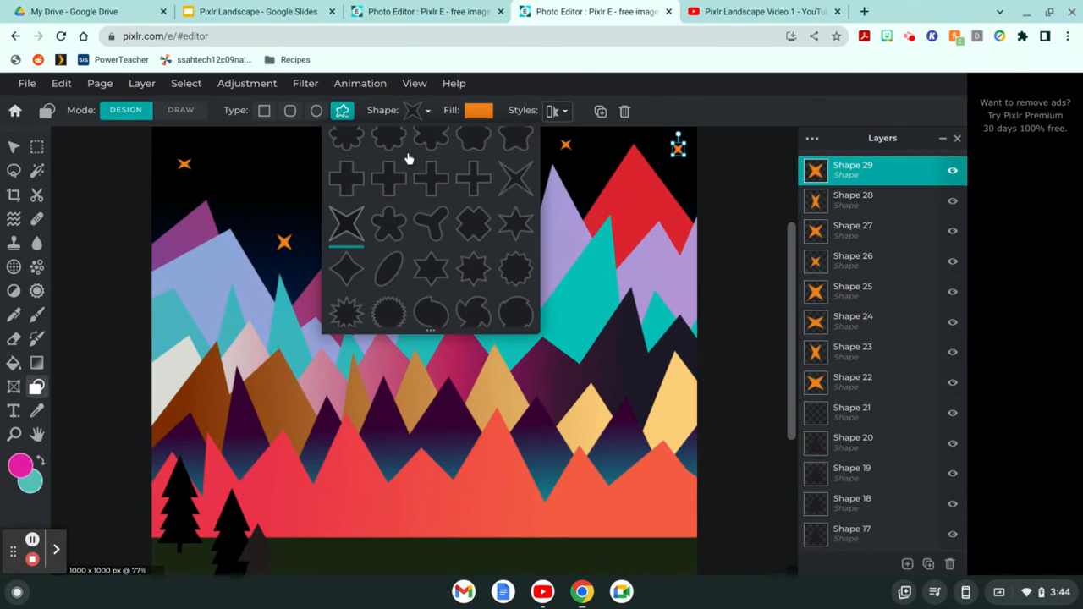
pyautogui.click(522, 227)
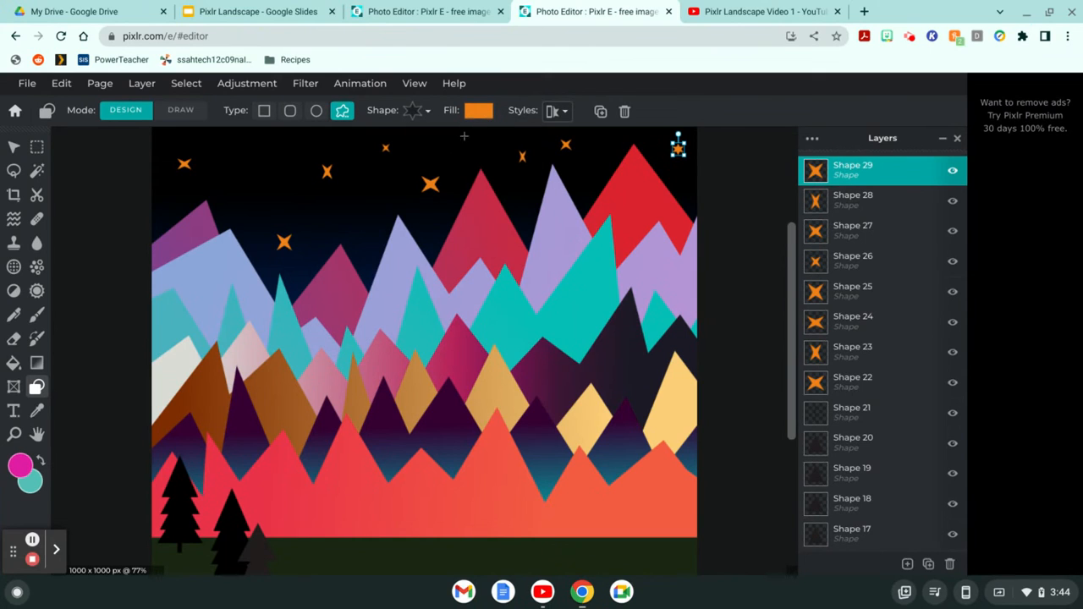
pyautogui.click(479, 114)
pyautogui.click(461, 405)
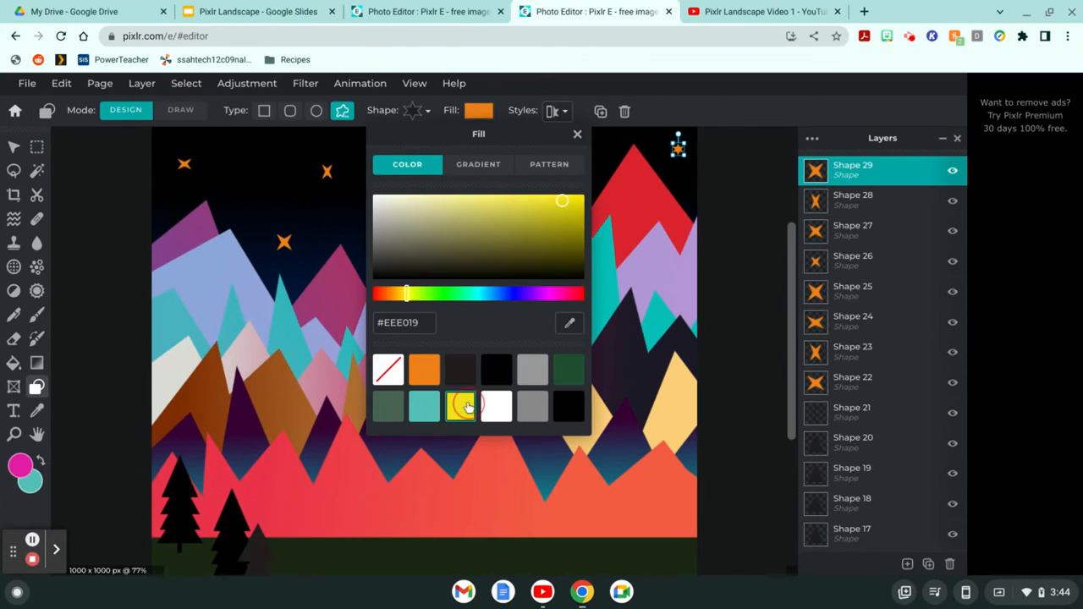
pyautogui.click(577, 134)
# Step: Draw nine yellow stars of varying sizes across the sky, from the left edge to the right
pyautogui.moveTo(254, 146); pyautogui.dragTo(283, 180)
pyautogui.moveTo(355, 187); pyautogui.dragTo(379, 217)
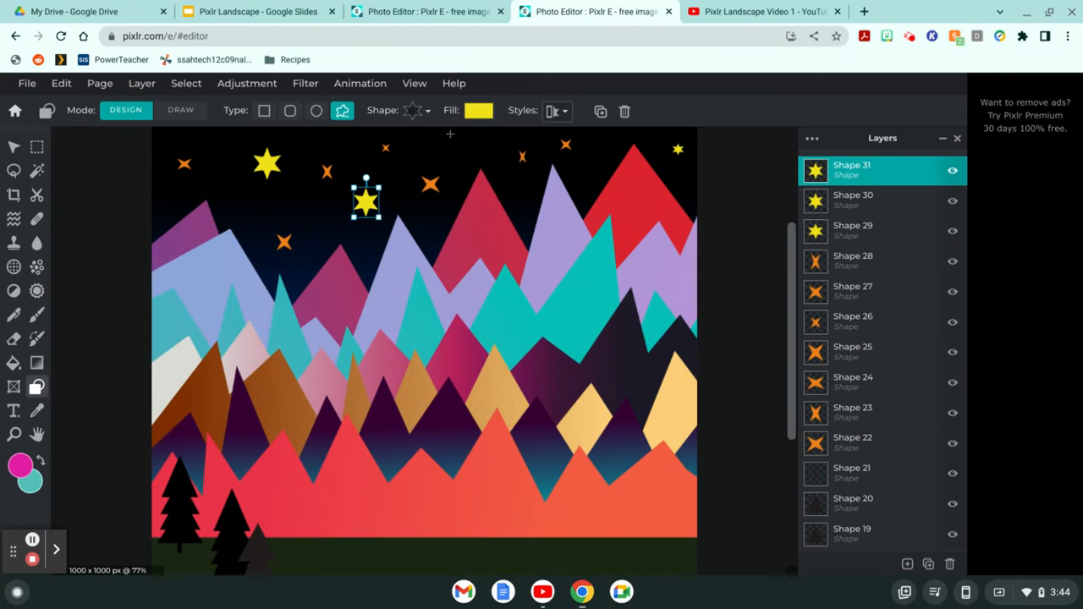
pyautogui.moveTo(450, 134); pyautogui.dragTo(471, 156)
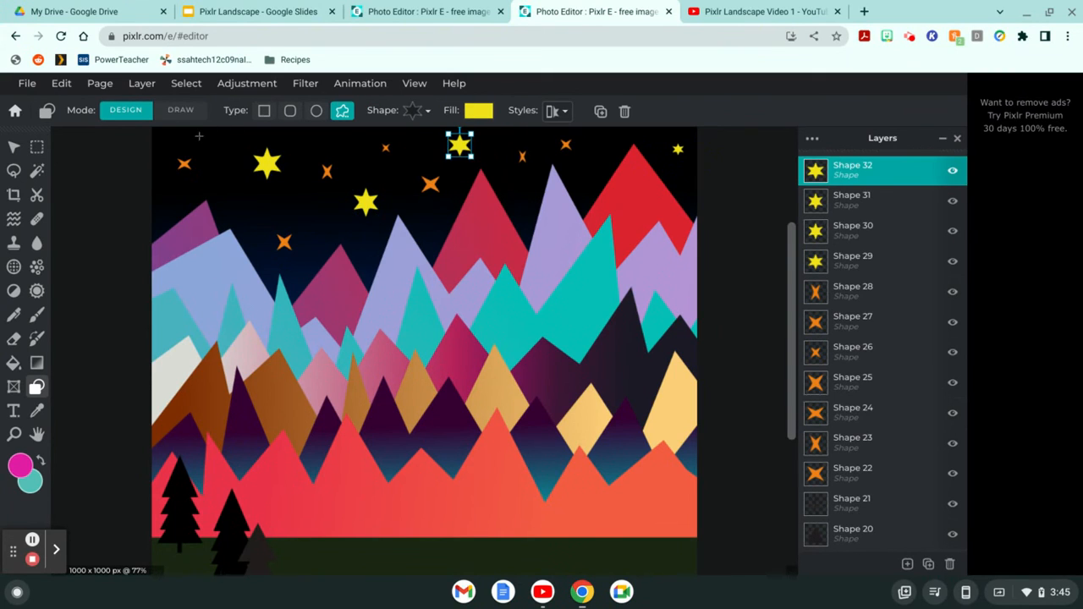
pyautogui.moveTo(199, 134); pyautogui.dragTo(220, 155)
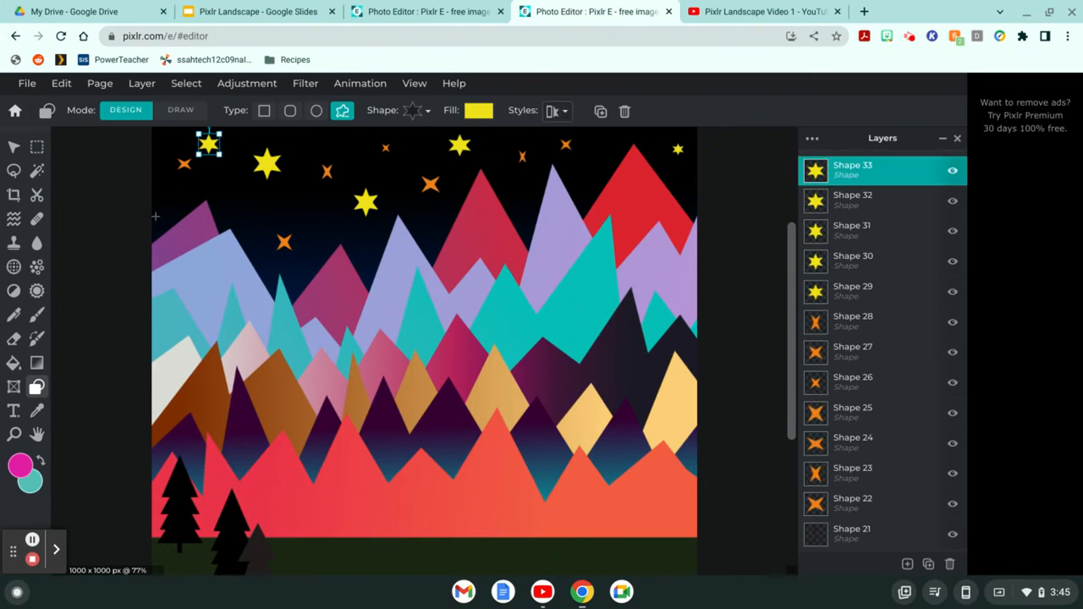
pyautogui.moveTo(155, 210); pyautogui.dragTo(163, 218)
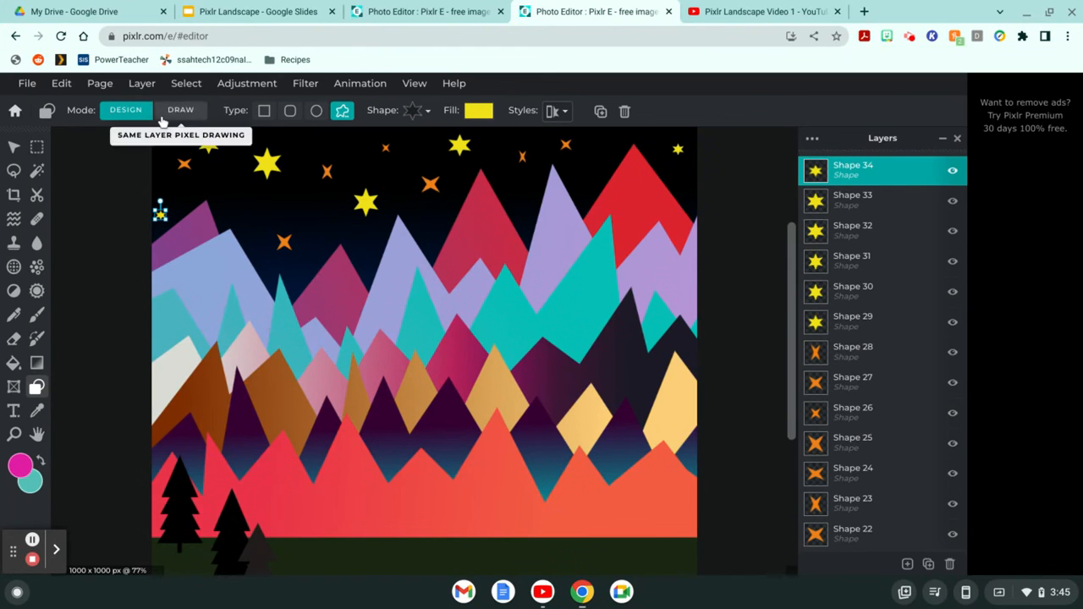
pyautogui.moveTo(159, 131); pyautogui.dragTo(166, 137)
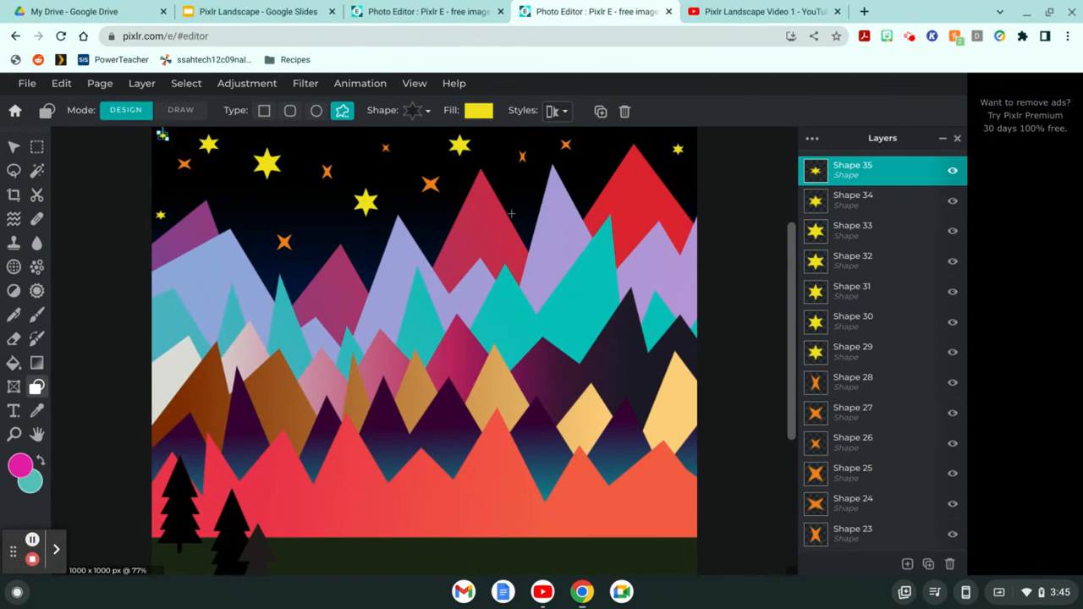
pyautogui.moveTo(511, 187); pyautogui.dragTo(529, 210)
pyautogui.moveTo(595, 142); pyautogui.dragTo(608, 161)
pyautogui.moveTo(679, 171); pyautogui.dragTo(684, 179)
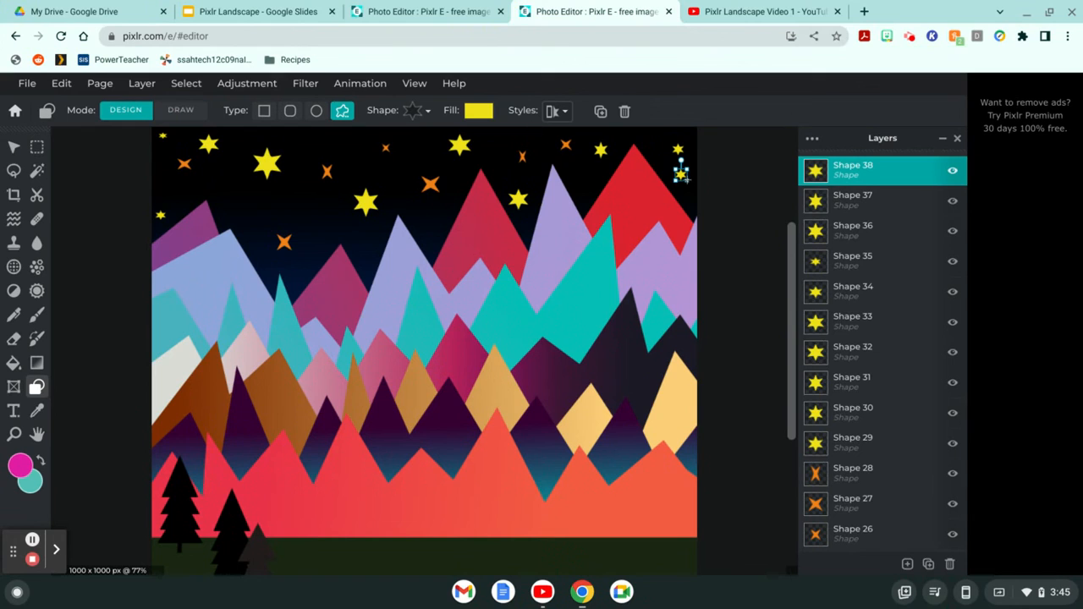
# Step: Switch the shape to an eight-pointed star with gold fill #E6A50F
pyautogui.click(410, 112)
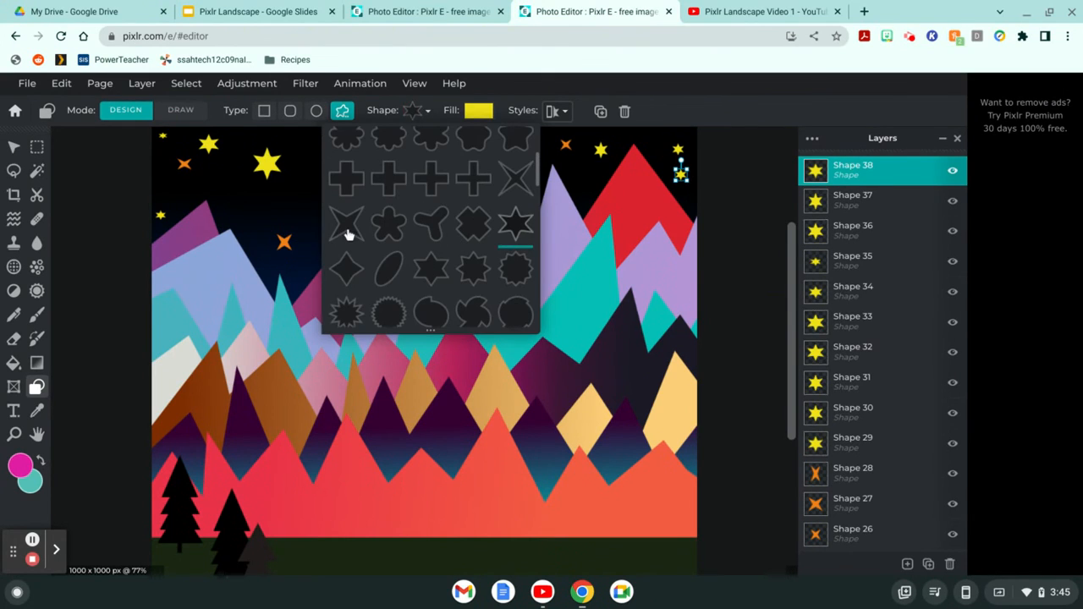
pyautogui.click(513, 184)
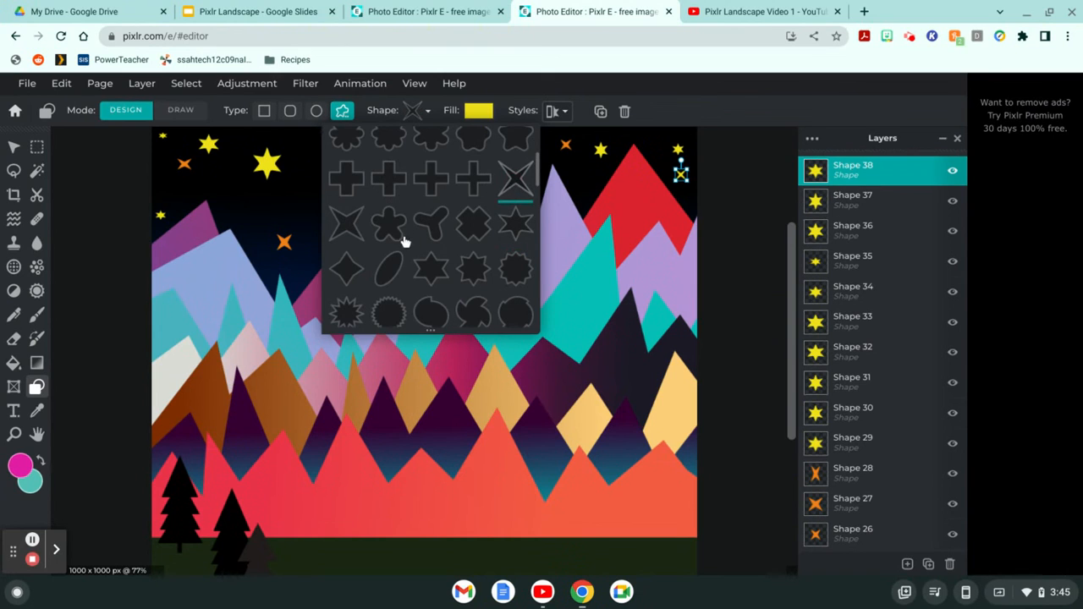
pyautogui.click(466, 272)
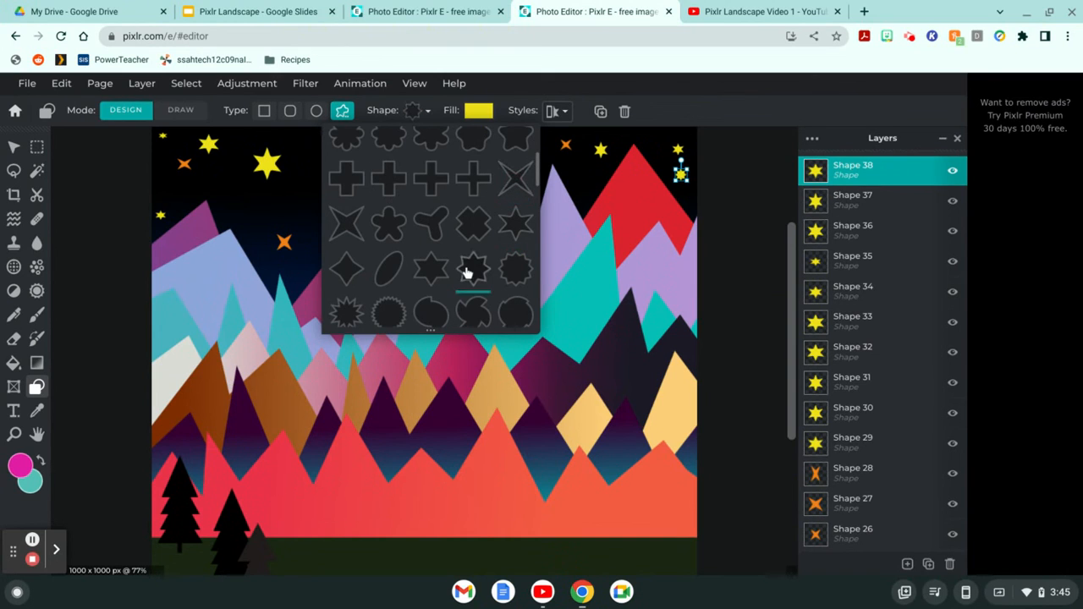
pyautogui.click(479, 110)
pyautogui.click(478, 110)
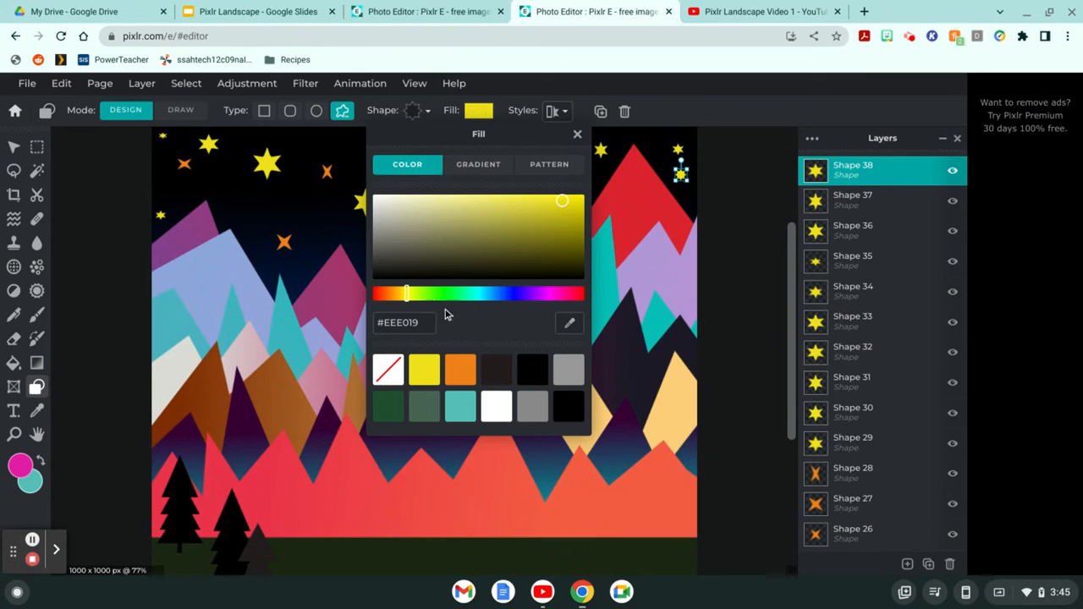
pyautogui.moveTo(409, 294); pyautogui.dragTo(398, 294)
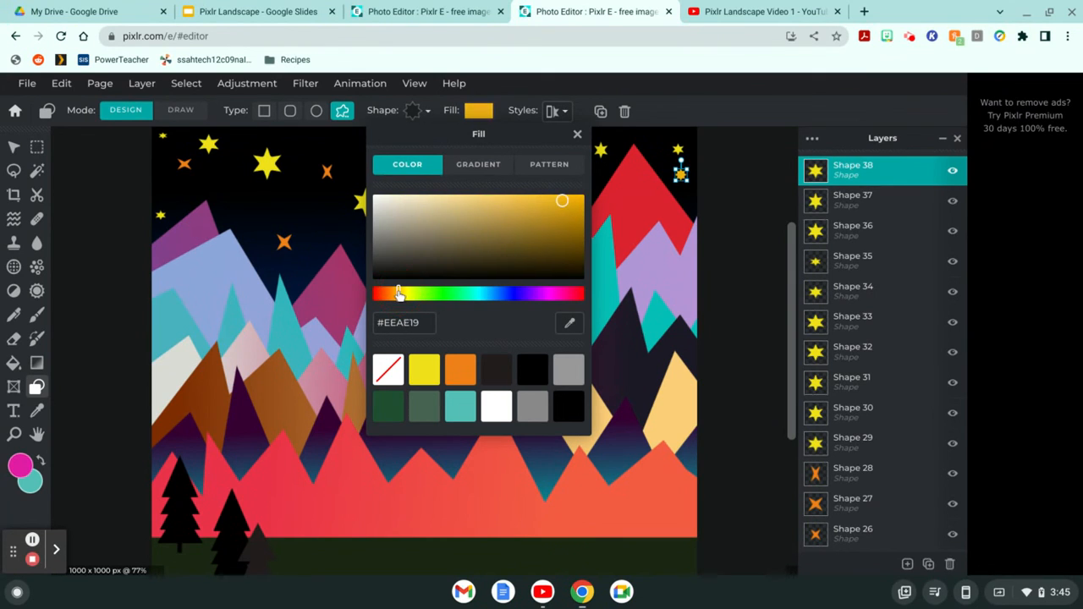
pyautogui.moveTo(563, 204); pyautogui.dragTo(571, 204)
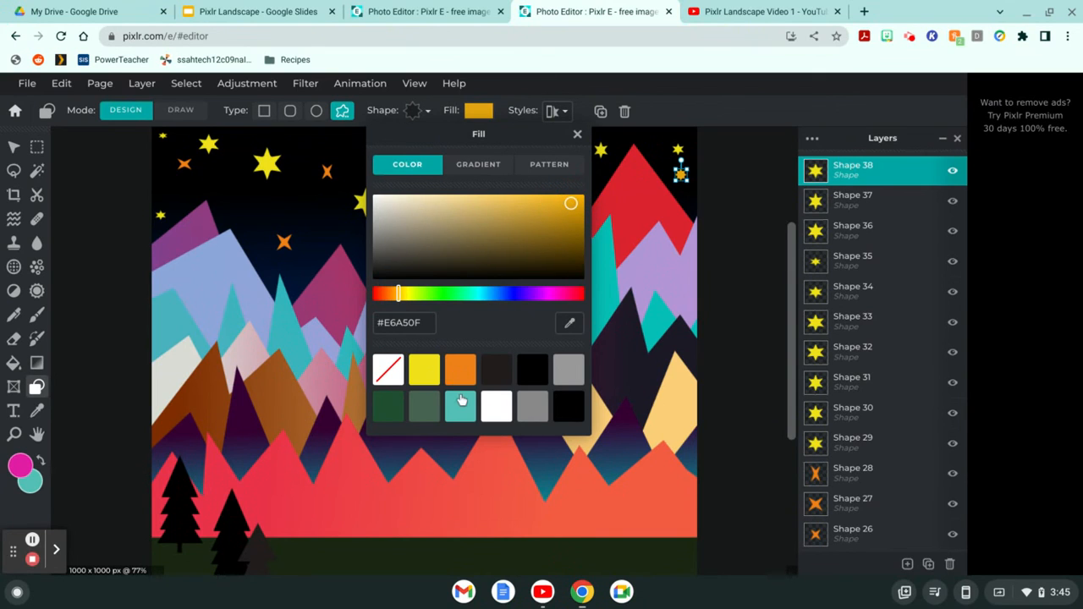
pyautogui.press('Return')
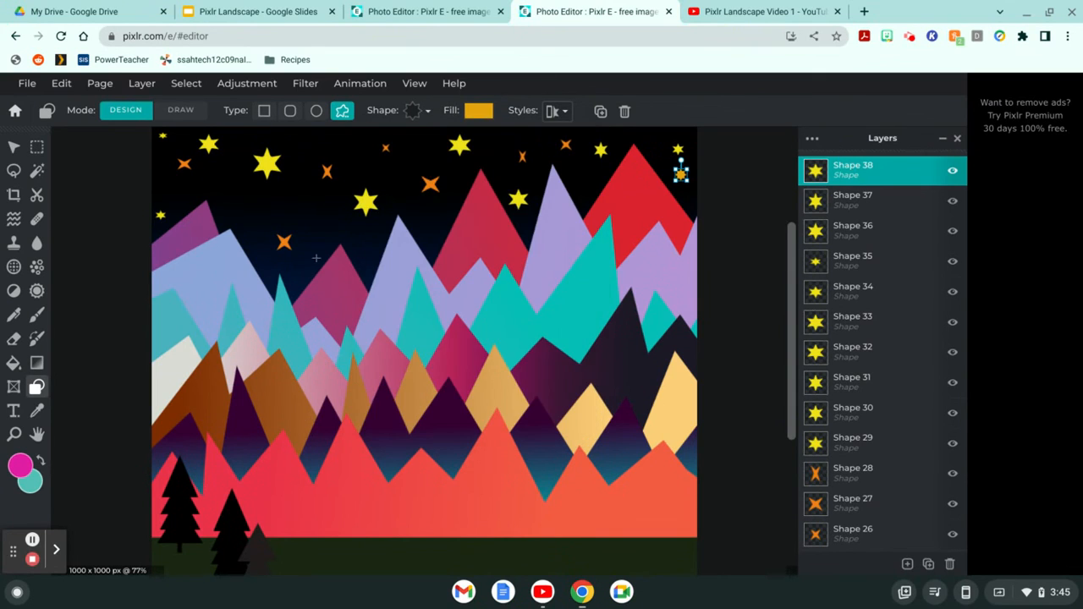
# Step: Draw gold stars in the left sky and above the central peaks
pyautogui.moveTo(292, 199); pyautogui.dragTo(304, 214)
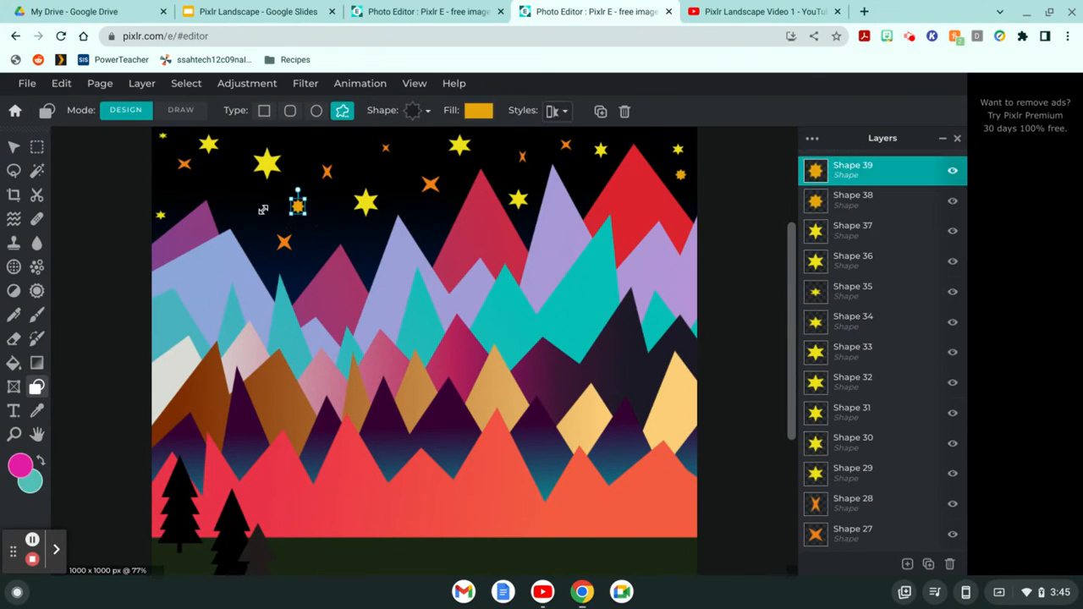
pyautogui.moveTo(231, 191)
pyautogui.mouseDown()
pyautogui.moveTo(283, 239)
pyautogui.moveTo(266, 222)
pyautogui.mouseUp()
pyautogui.moveTo(309, 133); pyautogui.dragTo(312, 136)
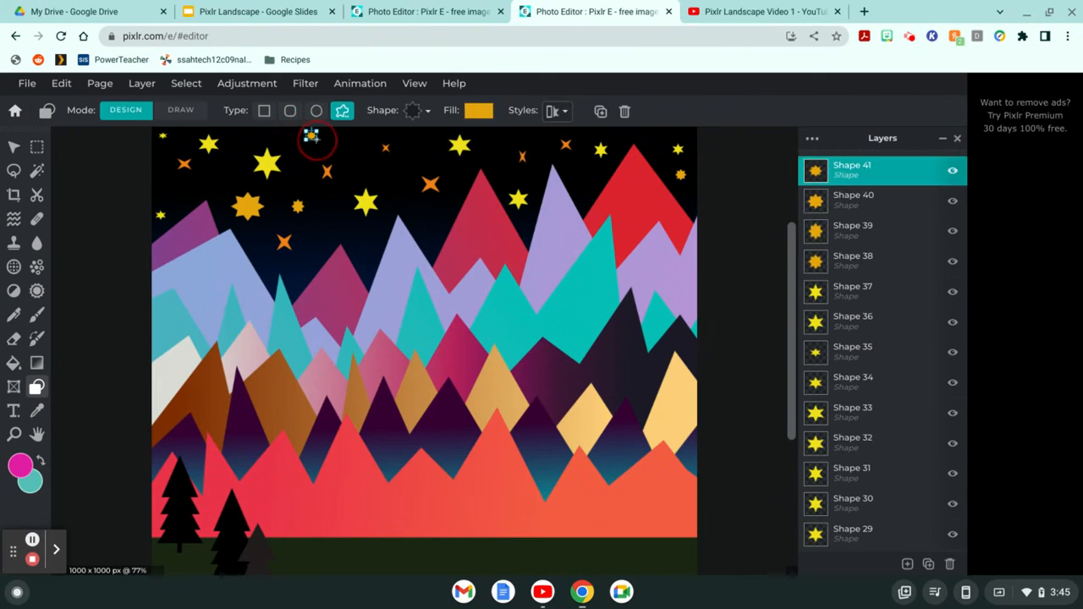
pyautogui.moveTo(422, 214); pyautogui.dragTo(432, 224)
pyautogui.click(350, 238)
pyautogui.moveTo(350, 238); pyautogui.dragTo(370, 259)
pyautogui.moveTo(390, 169); pyautogui.dragTo(404, 182)
# Step: Add more small gold stars from the top centre across to the right edge
pyautogui.click(417, 134)
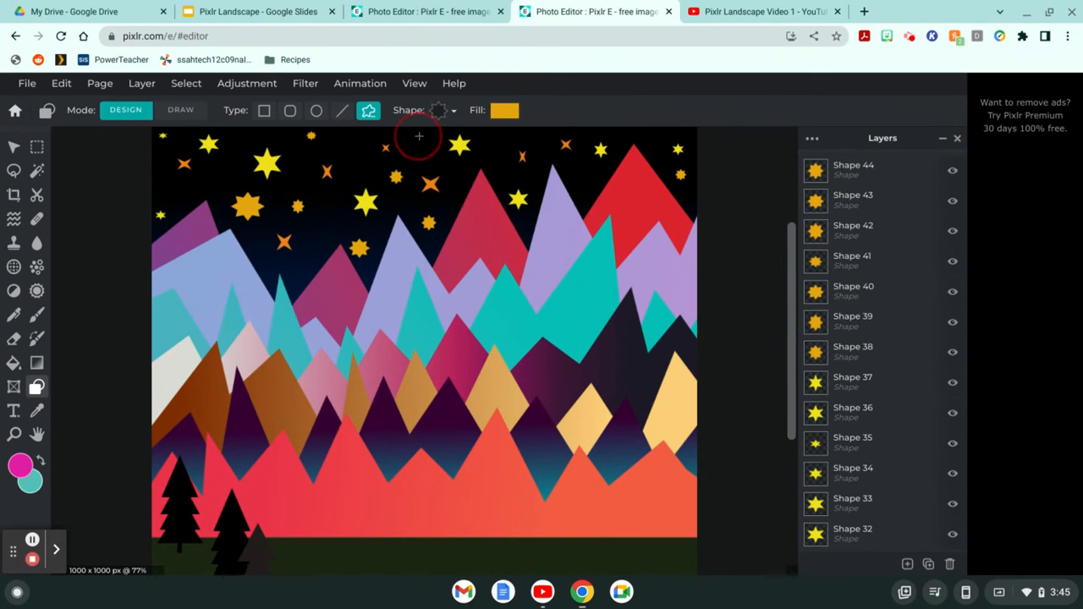
pyautogui.moveTo(417, 135); pyautogui.dragTo(431, 148)
pyautogui.click(502, 135)
pyautogui.moveTo(502, 135); pyautogui.dragTo(510, 144)
pyautogui.click(584, 179)
pyautogui.moveTo(585, 180); pyautogui.dragTo(597, 193)
pyautogui.click(650, 131)
pyautogui.moveTo(650, 132); pyautogui.dragTo(671, 167)
pyautogui.click(660, 157)
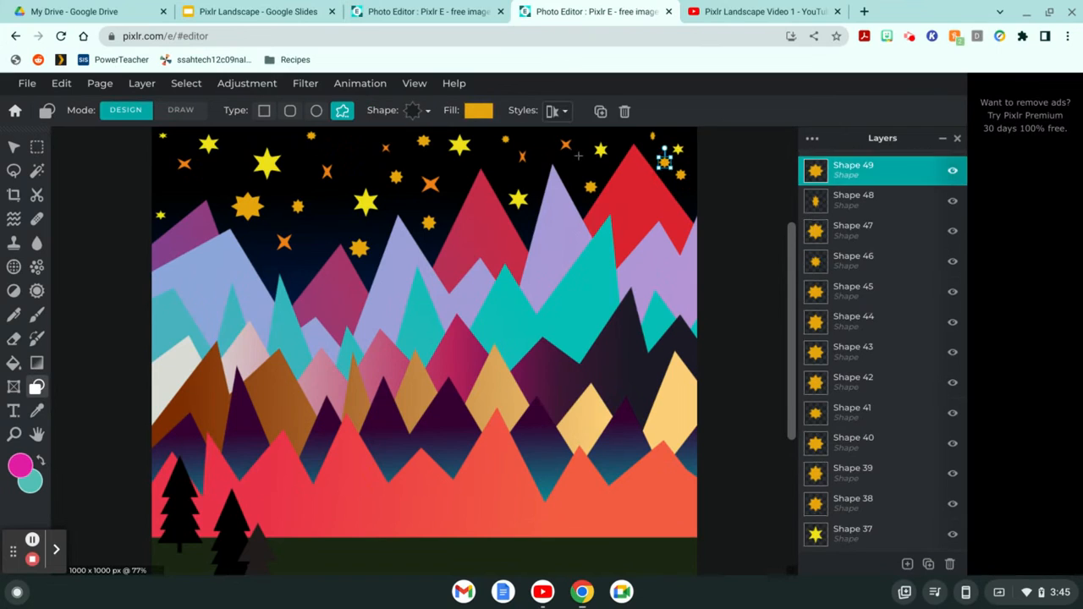